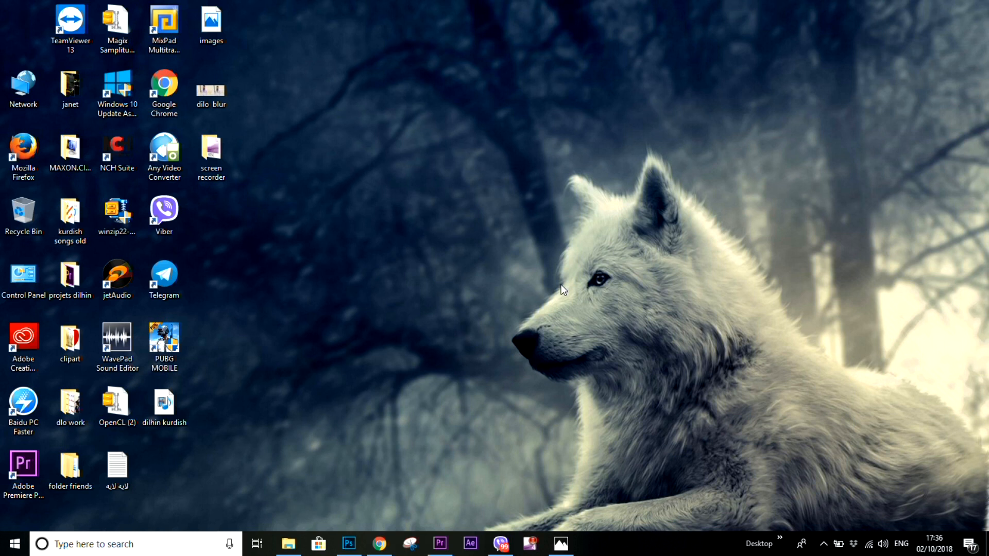
View the face-blur comparison photo dilo blur.jpg and minimise it
{"action": "left_click", "coordinate": [566, 552]}
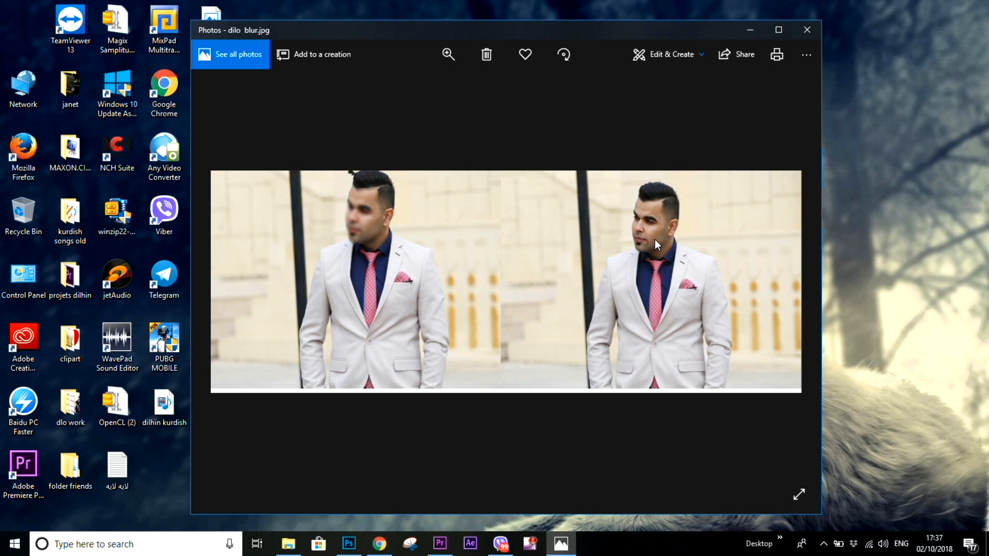
{"action": "left_click", "coordinate": [752, 31]}
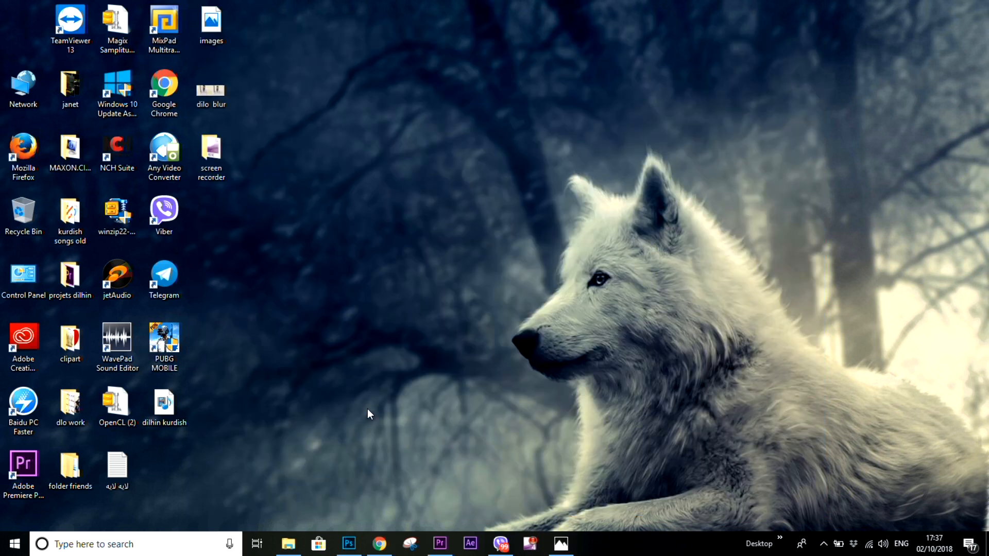
Switch to Premiere Pro and import the video dilhin kurdish.mp4 from the Desktop into the project
{"action": "left_click", "coordinate": [379, 545]}
{"action": "left_click", "coordinate": [376, 546]}
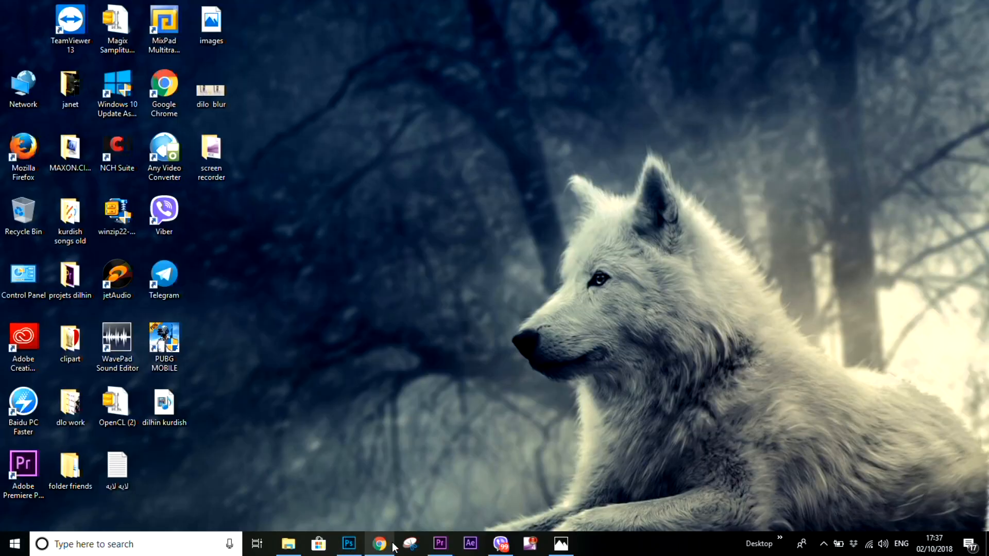
{"action": "left_click", "coordinate": [441, 544]}
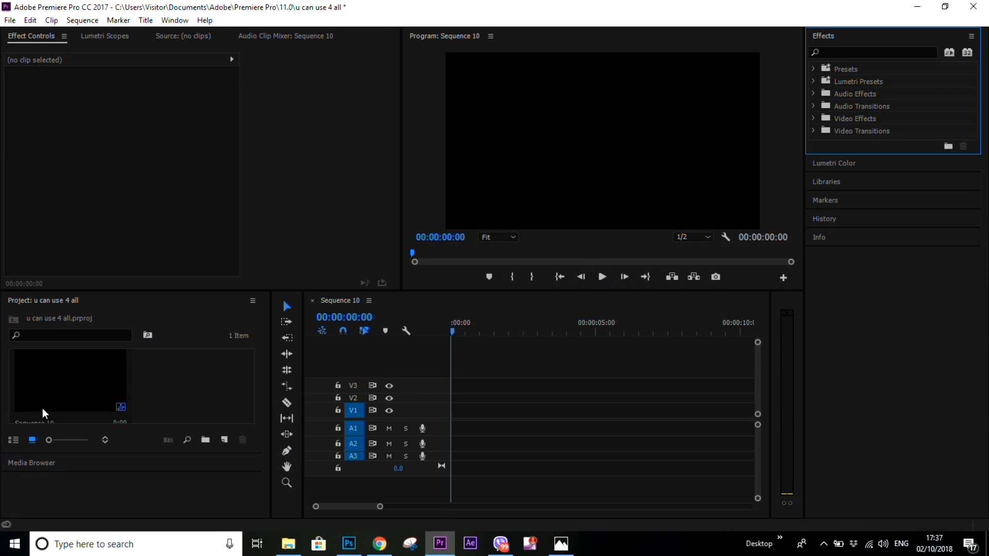
{"action": "double_click", "coordinate": [215, 395]}
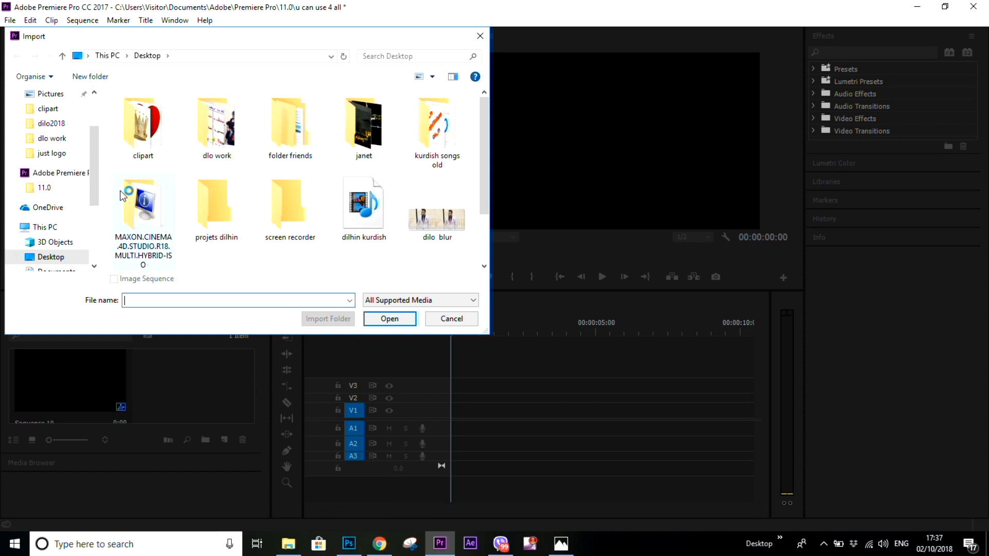
{"action": "double_click", "coordinate": [374, 208]}
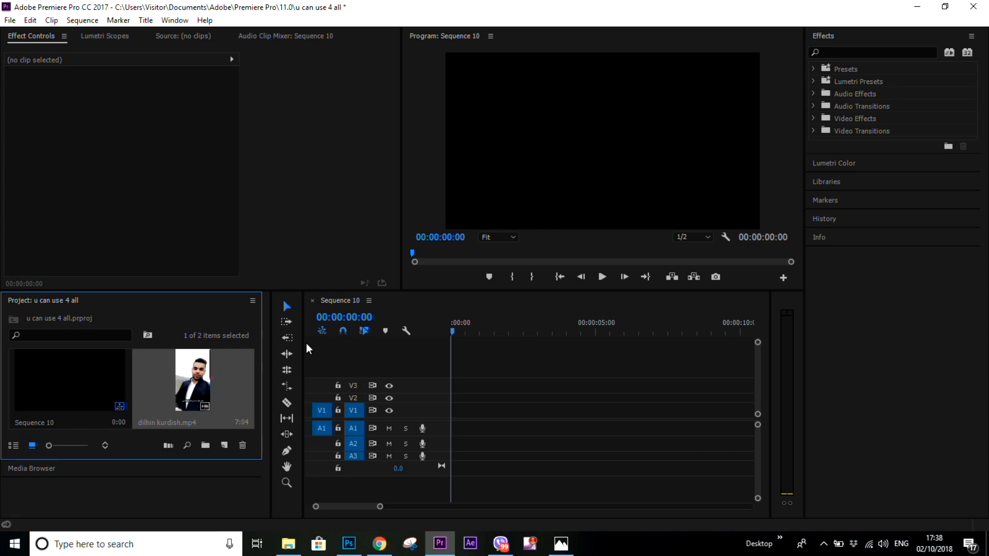
Place only the video part of dilhin kurdish.mp4 at the start of track V1, keeping the existing sequence settings
{"action": "left_click_drag", "start_coordinate": [201, 174], "coordinate": [197, 153]}
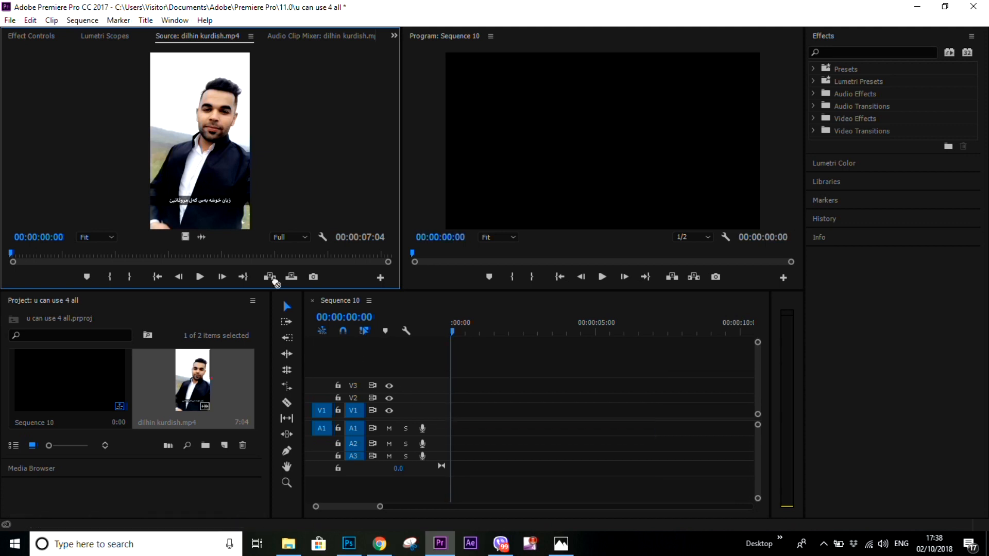
{"action": "left_click_drag", "start_coordinate": [187, 237], "coordinate": [461, 410]}
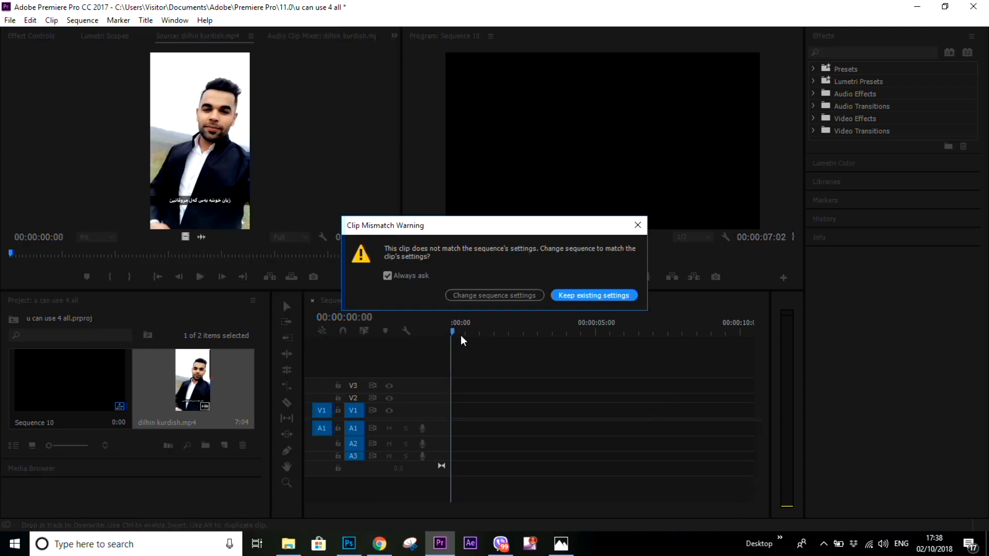
{"action": "left_click", "coordinate": [603, 295]}
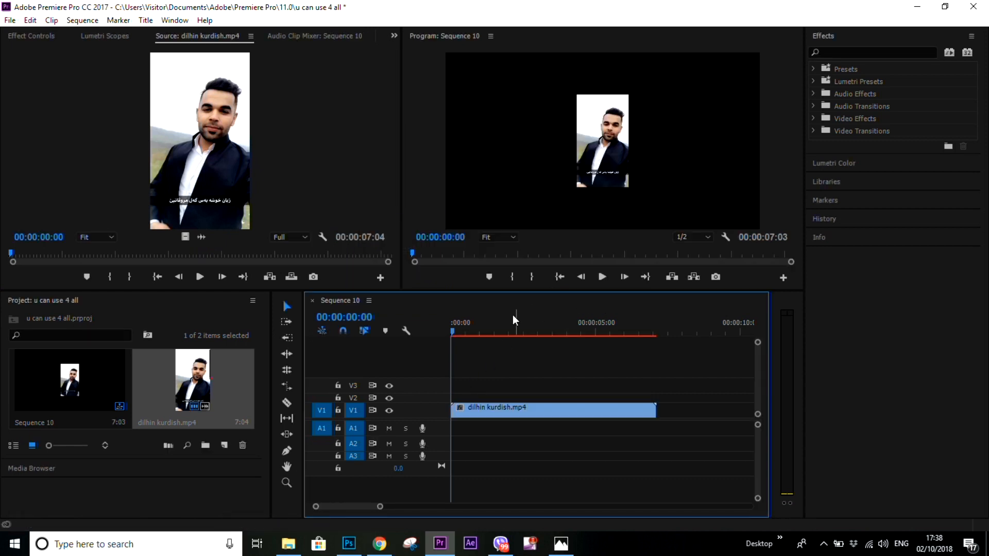
Scale the clip on V1 to 186 and set its vertical position to 554.3 so it fills the frame height
{"action": "key", "text": "space"}
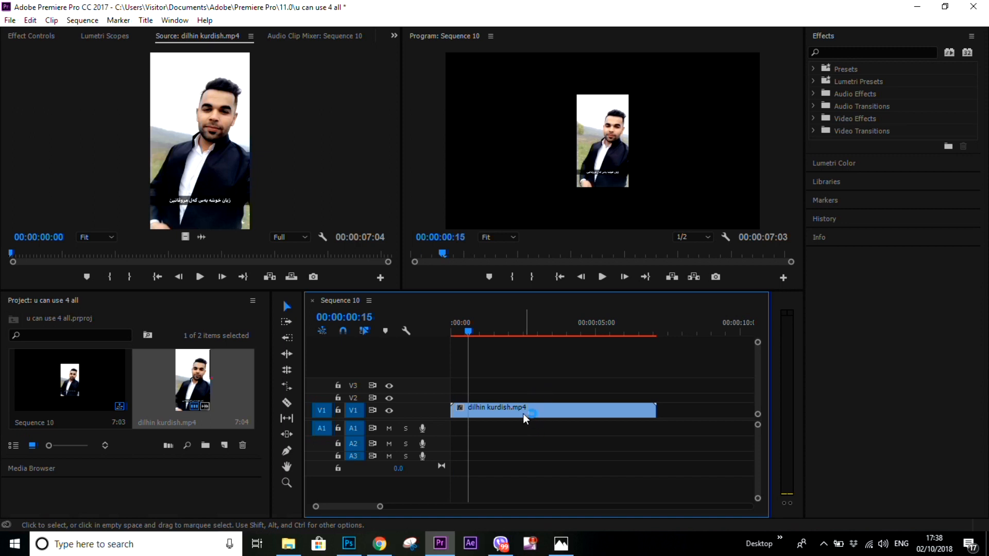
{"action": "left_click", "coordinate": [520, 407]}
{"action": "double_click", "coordinate": [603, 147]}
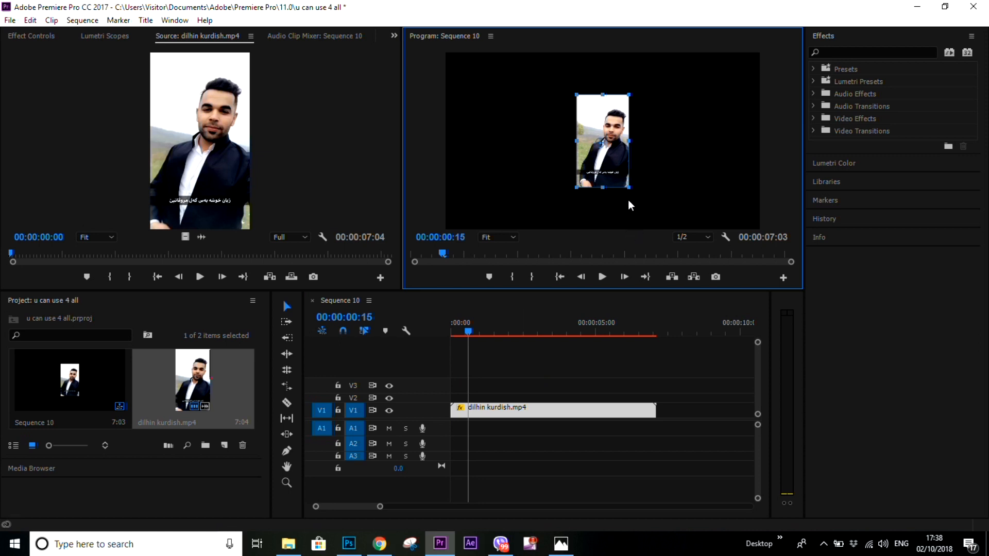
{"action": "left_click", "coordinate": [553, 401]}
{"action": "key", "text": "space"}
{"action": "left_click", "coordinate": [550, 411]}
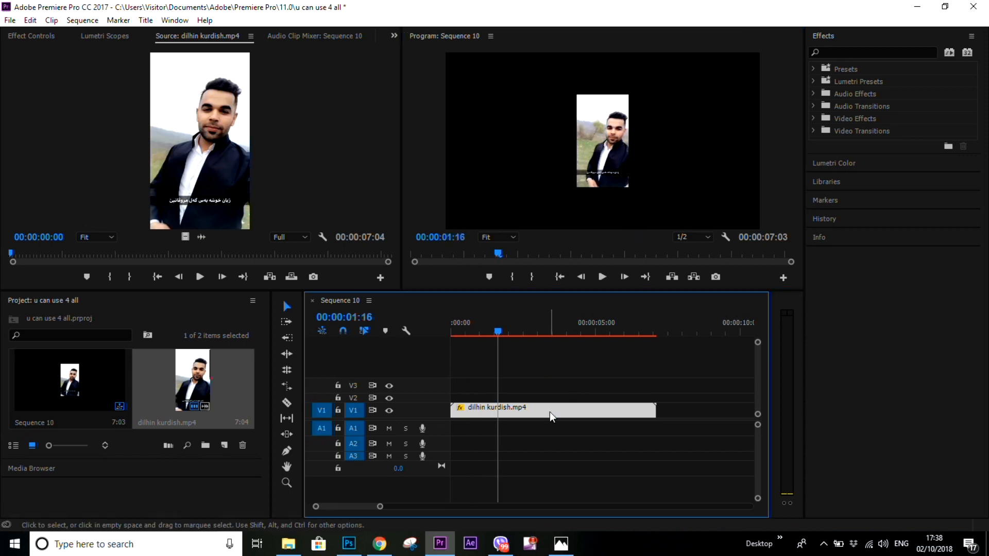
{"action": "left_click", "coordinate": [40, 36]}
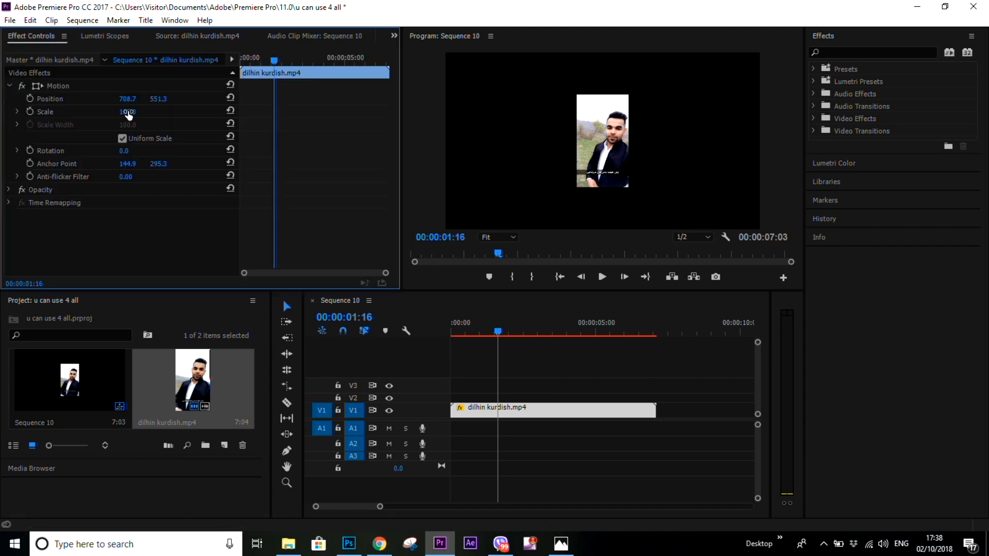
{"action": "left_click_drag", "start_coordinate": [127, 114], "coordinate": [171, 114]}
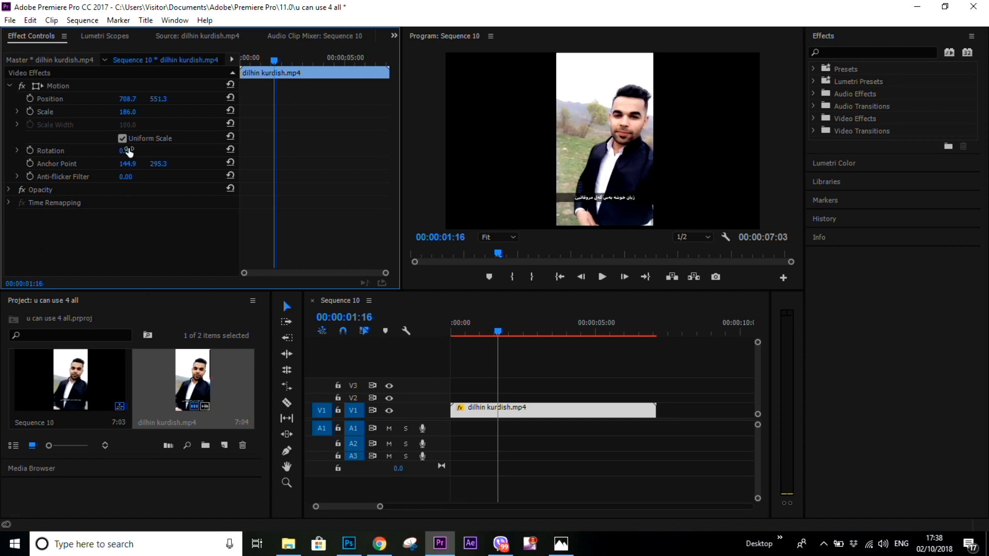
{"action": "mouse_move", "coordinate": [159, 99]}
{"action": "left_mouse_down"}
{"action": "mouse_move", "coordinate": [169, 99]}
{"action": "mouse_move", "coordinate": [160, 99]}
{"action": "left_mouse_up"}
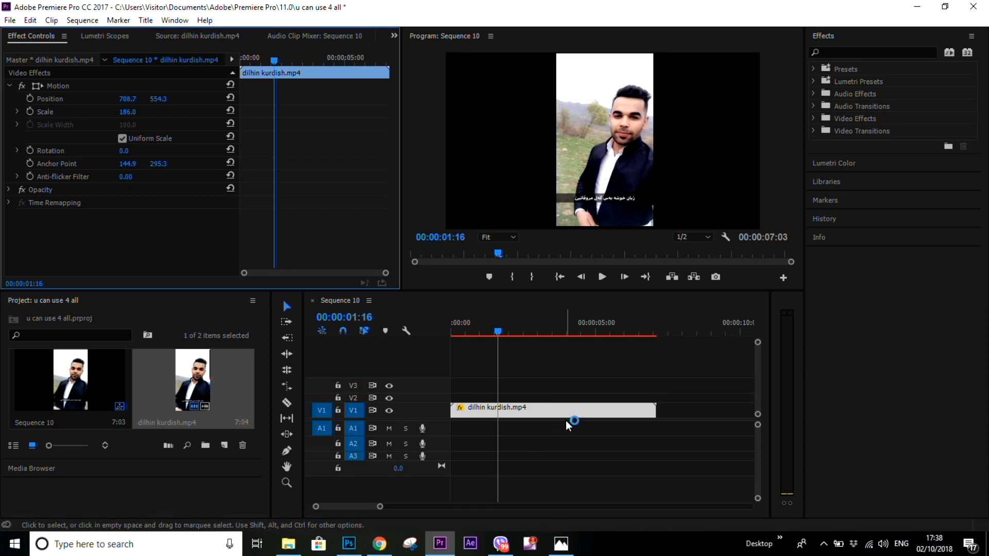
Apply the Fast Blur effect from the Obsolete video effects to the clip on V1
{"action": "left_click", "coordinate": [561, 416]}
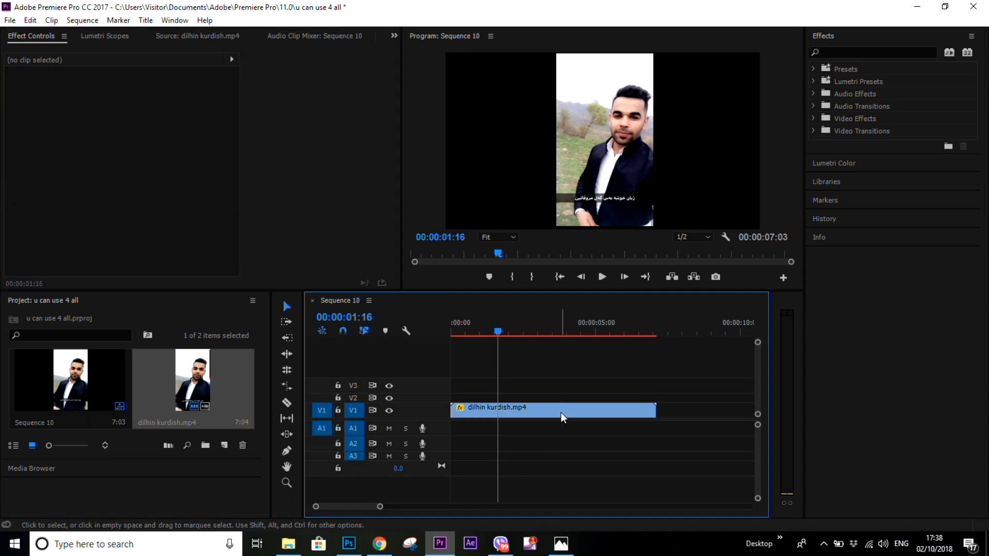
{"action": "left_click", "coordinate": [561, 413]}
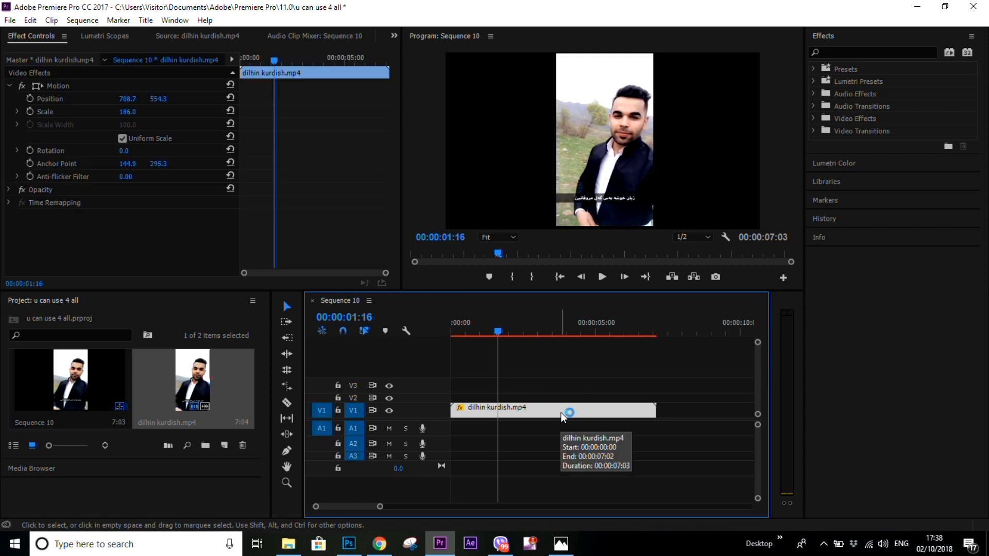
{"action": "left_click", "coordinate": [828, 39]}
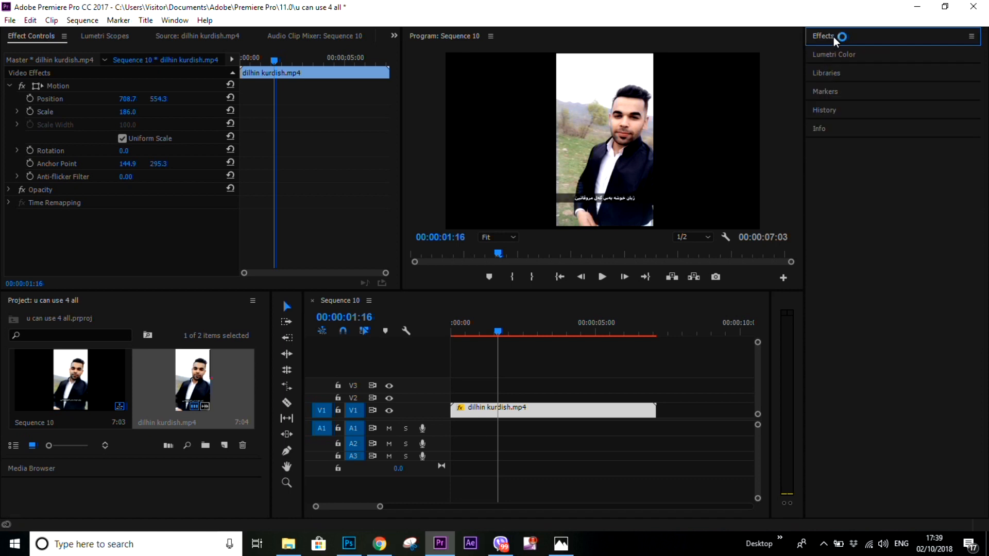
{"action": "left_click", "coordinate": [835, 39]}
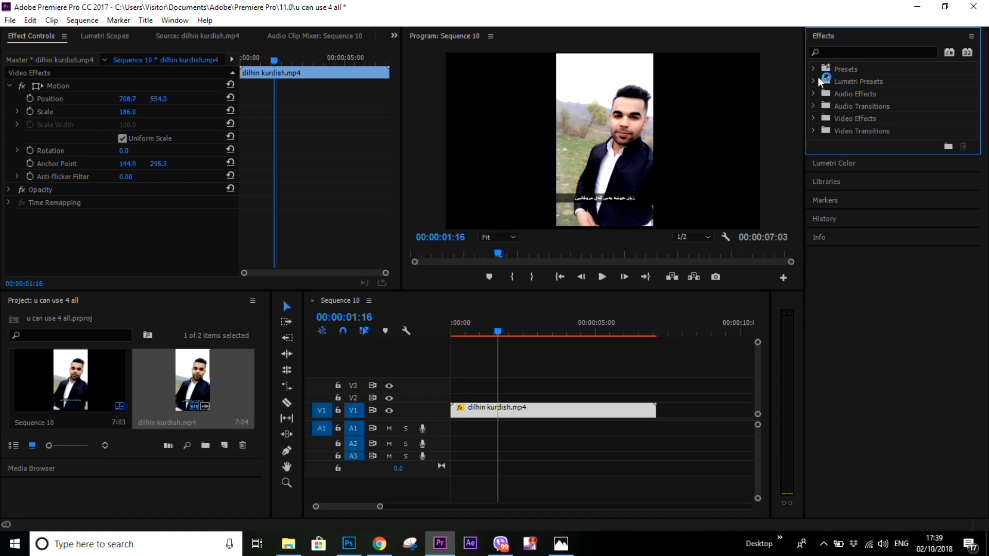
{"action": "left_click", "coordinate": [815, 119]}
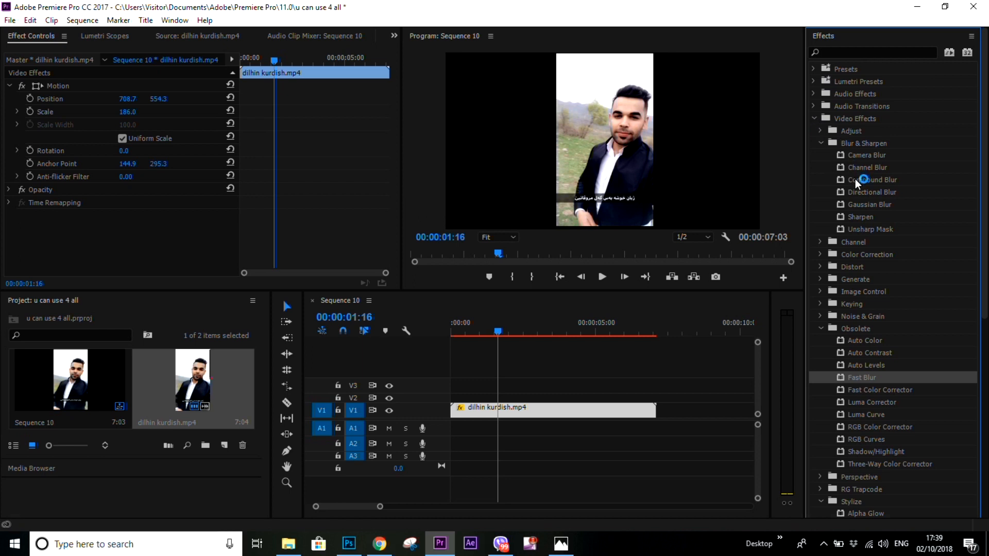
{"action": "scroll", "coordinate": [857, 175], "scroll_direction": "down", "scroll_amount": 2}
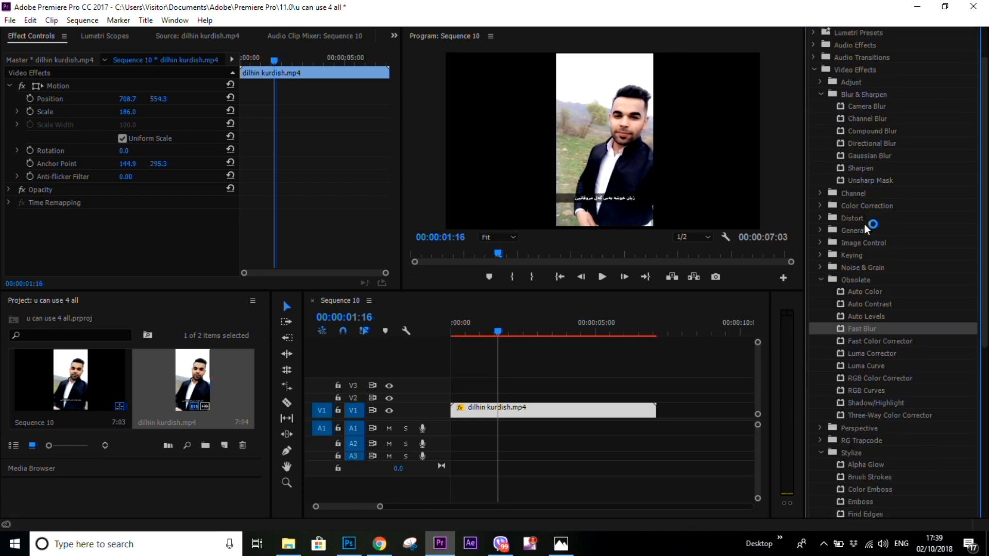
{"action": "left_click", "coordinate": [822, 281]}
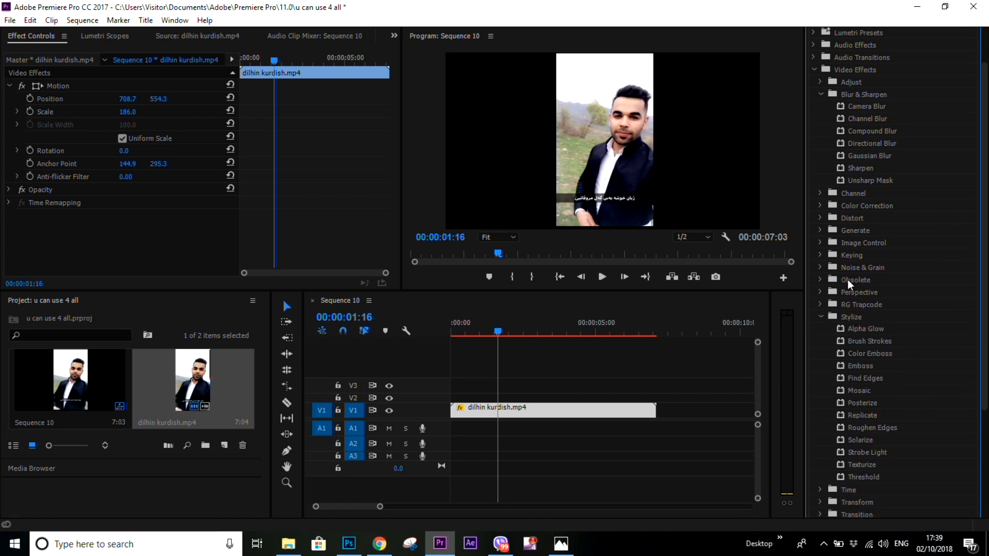
{"action": "left_click", "coordinate": [819, 281]}
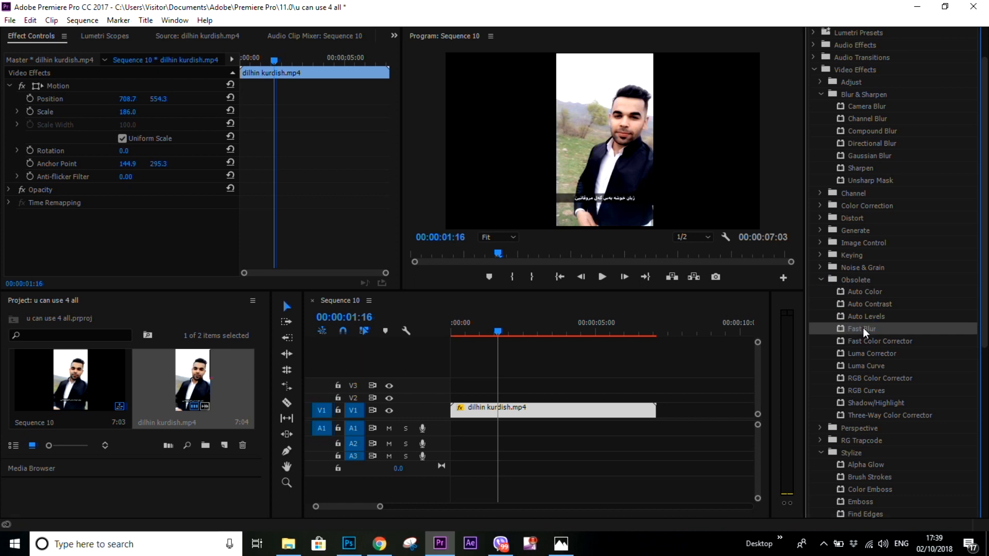
{"action": "left_click_drag", "start_coordinate": [866, 334], "coordinate": [621, 413]}
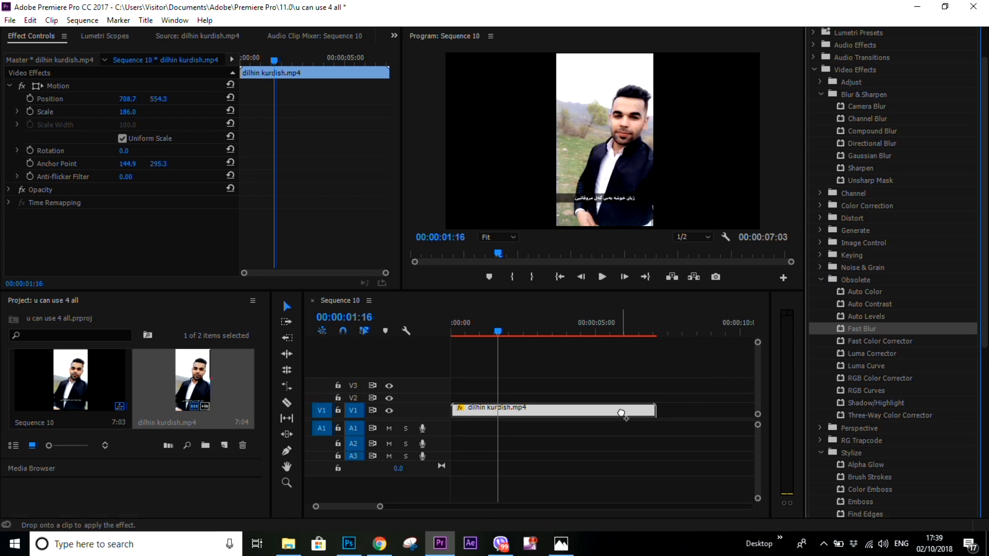
{"action": "left_click_drag", "start_coordinate": [621, 413], "coordinate": [621, 412]}
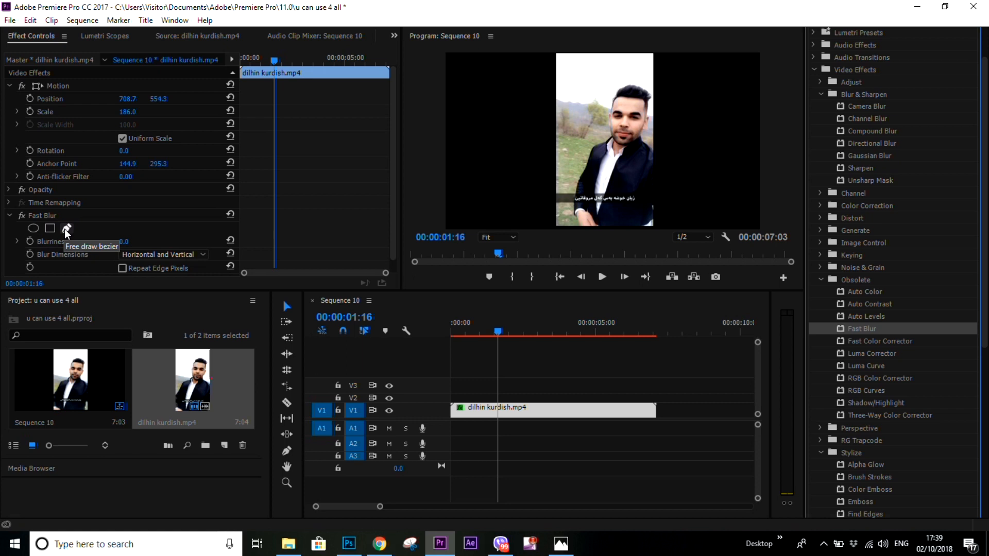
Add an elliptical mask to the Fast Blur effect and reshape it to fit closely around the man's face
{"action": "left_click", "coordinate": [34, 233]}
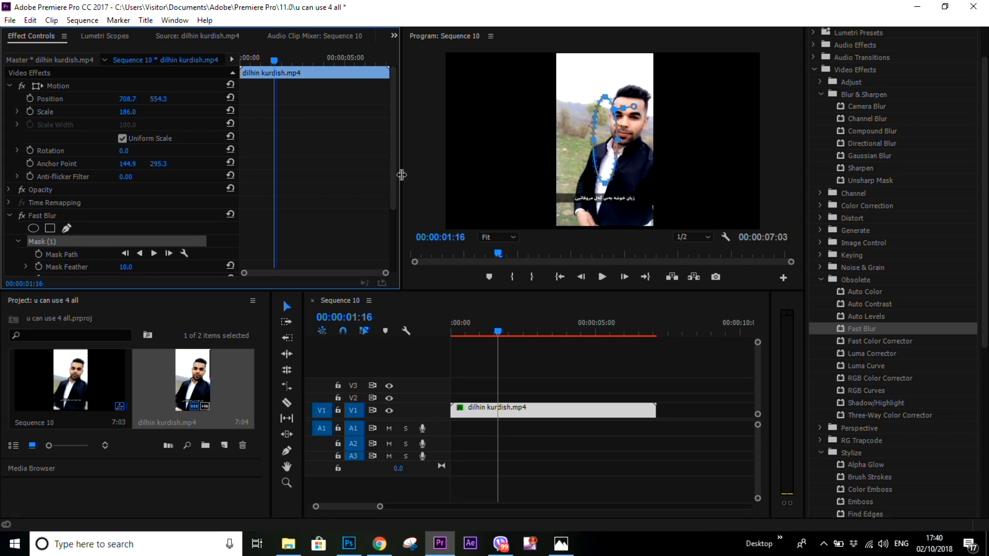
{"action": "left_click_drag", "start_coordinate": [617, 140], "coordinate": [643, 136]}
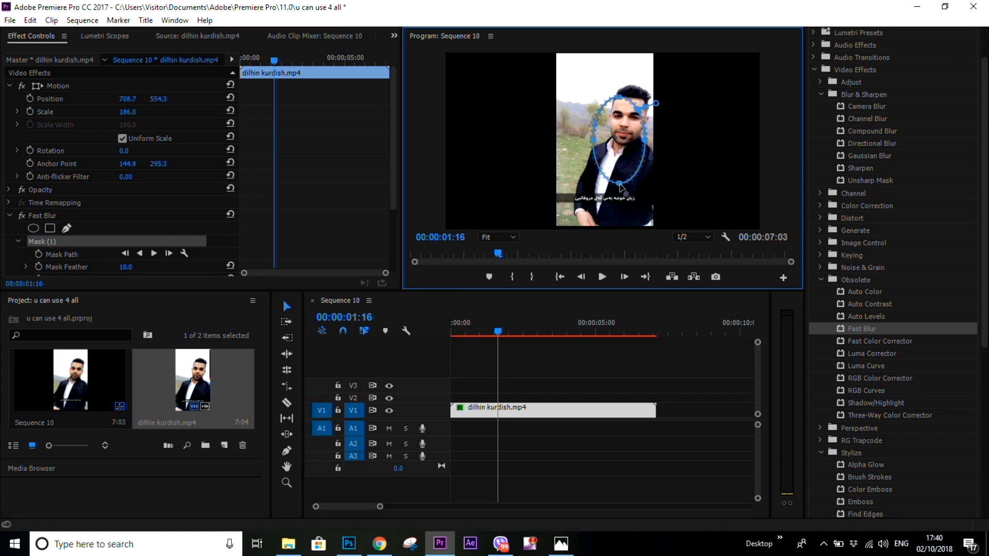
{"action": "left_click_drag", "start_coordinate": [621, 184], "coordinate": [621, 146]}
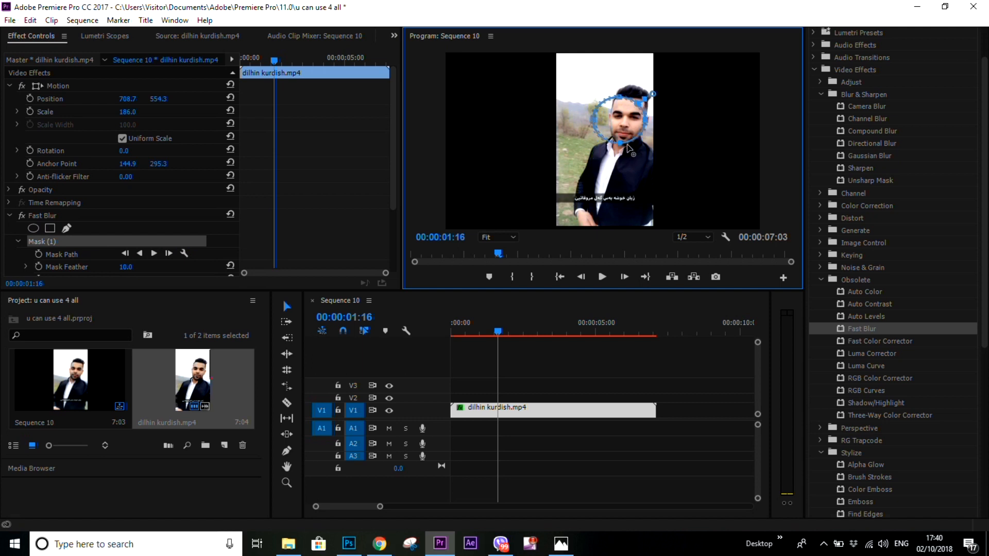
{"action": "left_click_drag", "start_coordinate": [593, 123], "coordinate": [610, 122]}
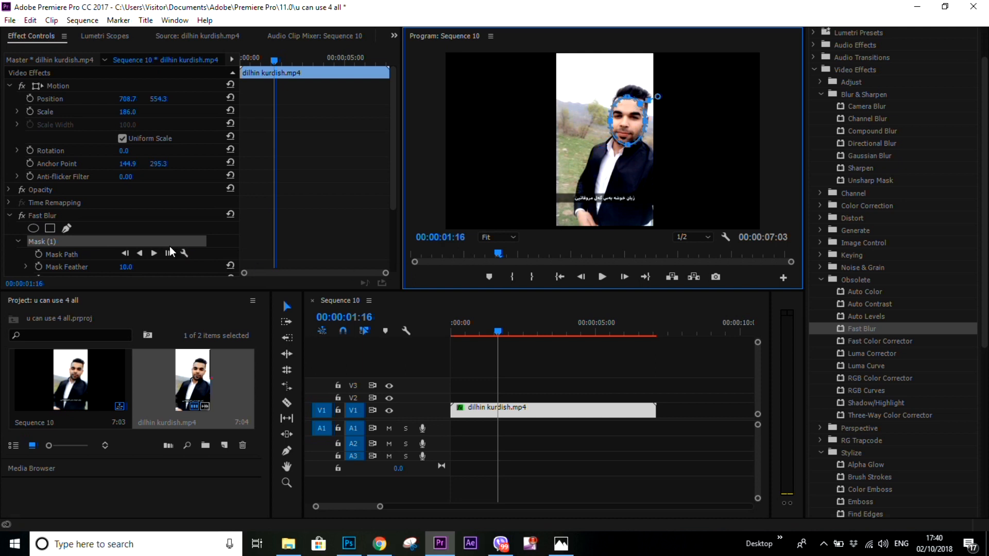
Set the Fast Blur effect's Blurriness to 18 inside the face mask
{"action": "scroll", "coordinate": [170, 251], "scroll_direction": "down", "scroll_amount": 4}
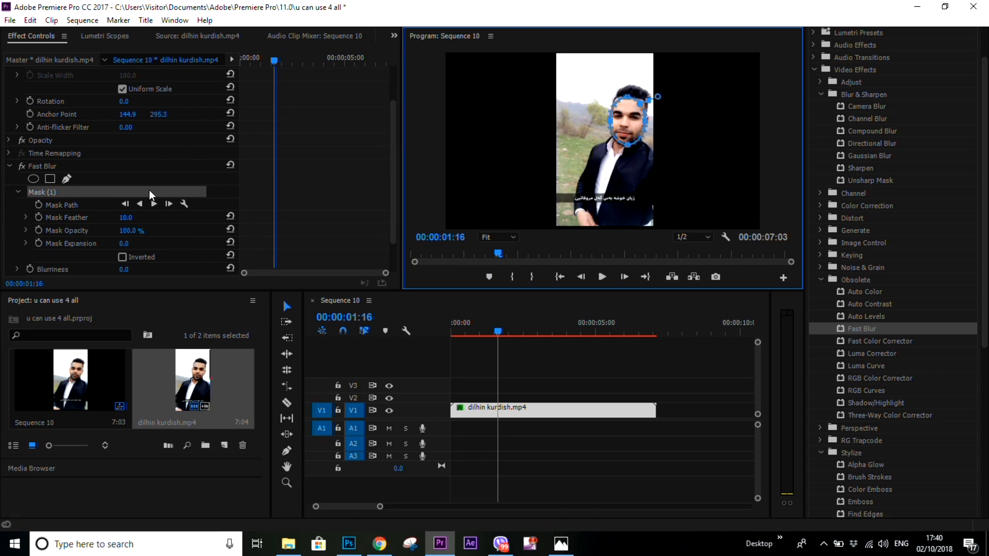
{"action": "scroll", "coordinate": [150, 194], "scroll_direction": "down", "scroll_amount": 2}
{"action": "left_click", "coordinate": [124, 246]}
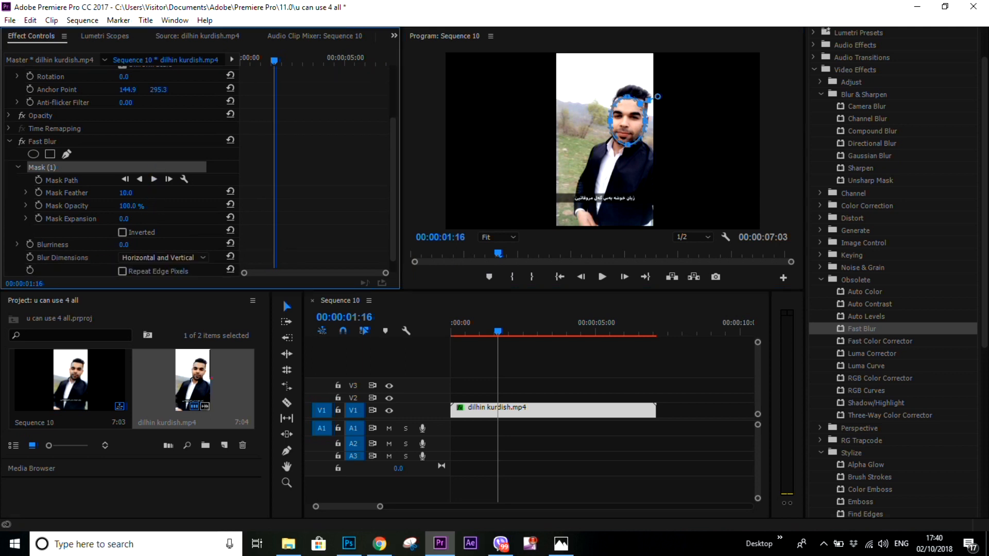
{"action": "left_click_drag", "start_coordinate": [135, 245], "coordinate": [133, 245]}
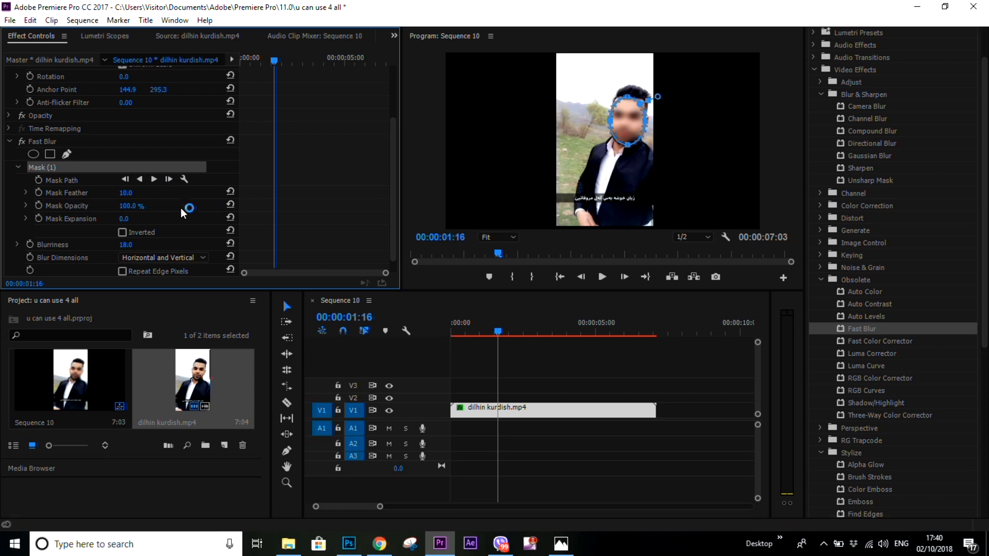
Track the Fast Blur face mask forward one frame at a time, continuing with a full forward track to the end of the clip
{"action": "left_click", "coordinate": [169, 180]}
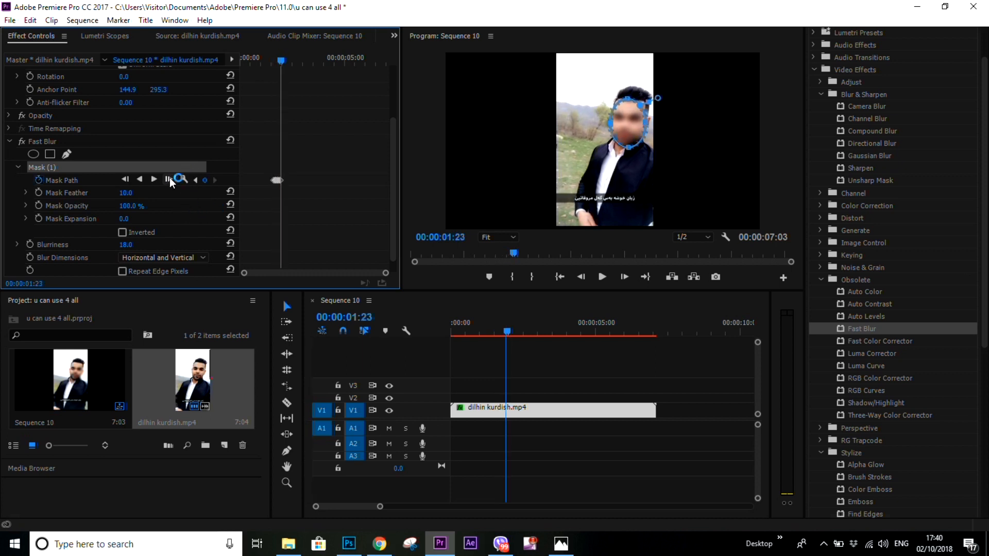
{"action": "left_click", "coordinate": [170, 179]}
{"action": "left_click", "coordinate": [169, 180]}
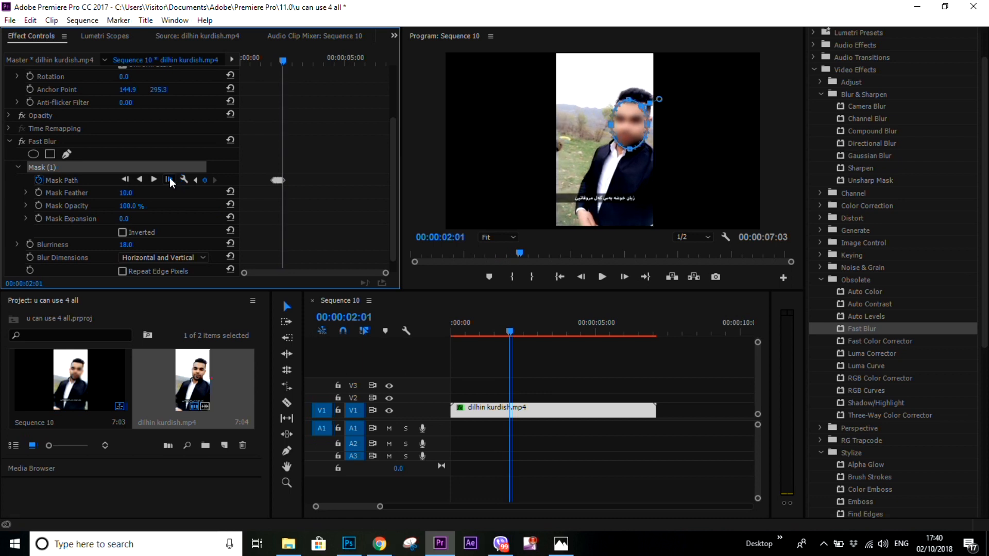
{"action": "left_click", "coordinate": [126, 180]}
{"action": "left_click", "coordinate": [126, 180]}
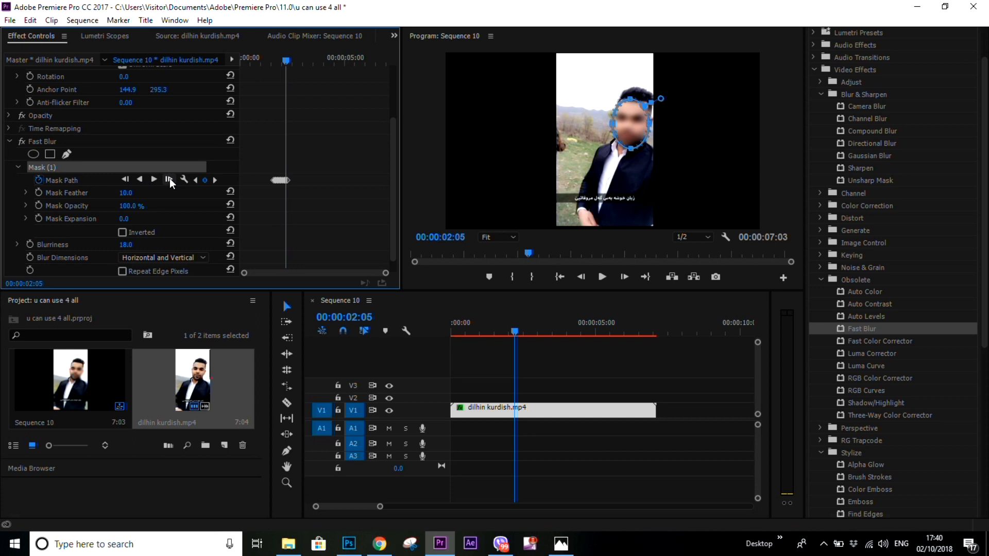
{"action": "left_click", "coordinate": [169, 180]}
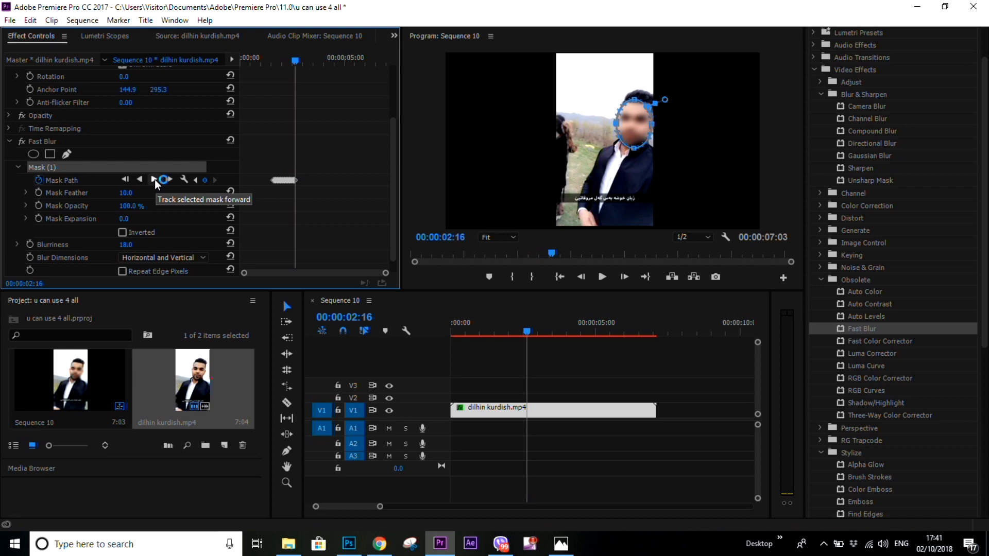
{"action": "left_click", "coordinate": [154, 180]}
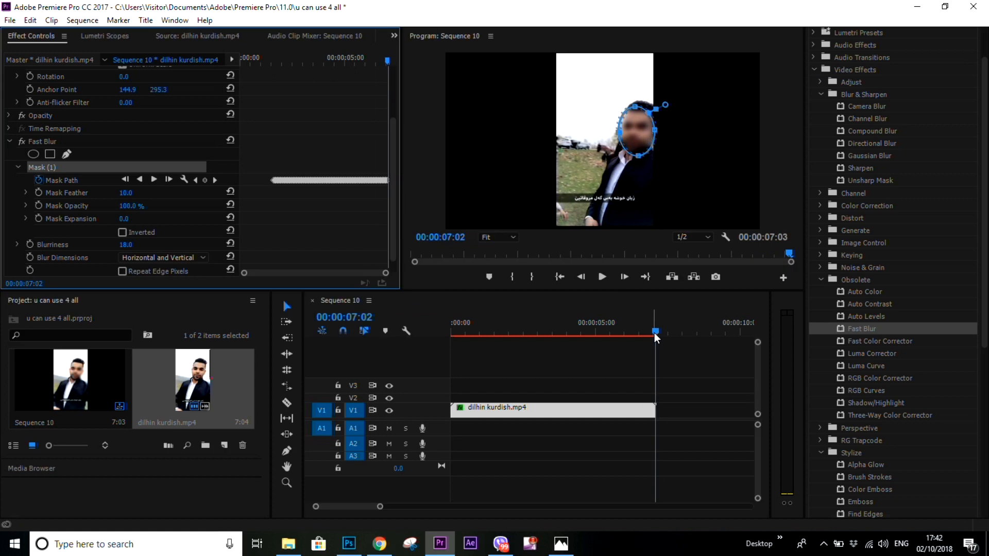
Open the media export settings for Sequence 10 and name the output file "mask test" on the Desktop
{"action": "left_click", "coordinate": [630, 344]}
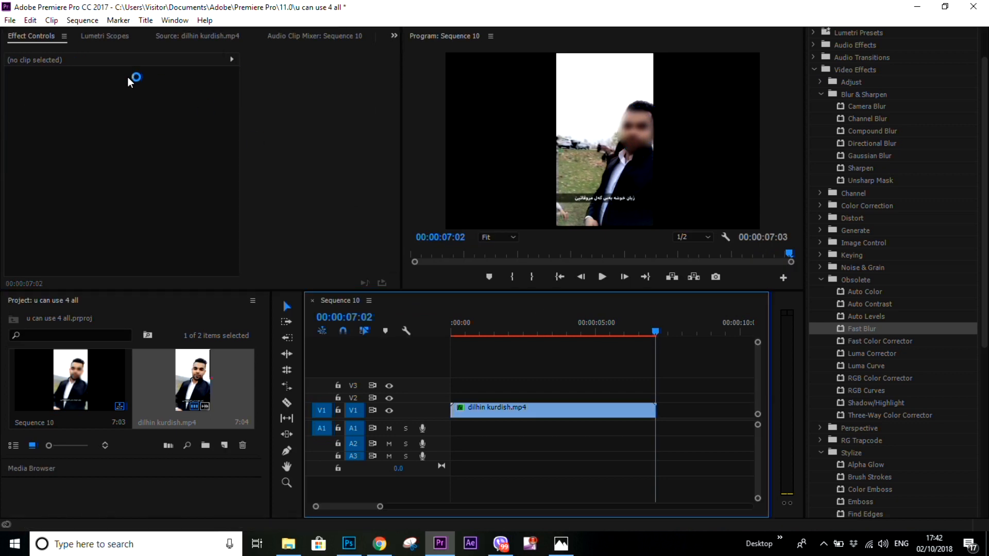
{"action": "left_click", "coordinate": [10, 20]}
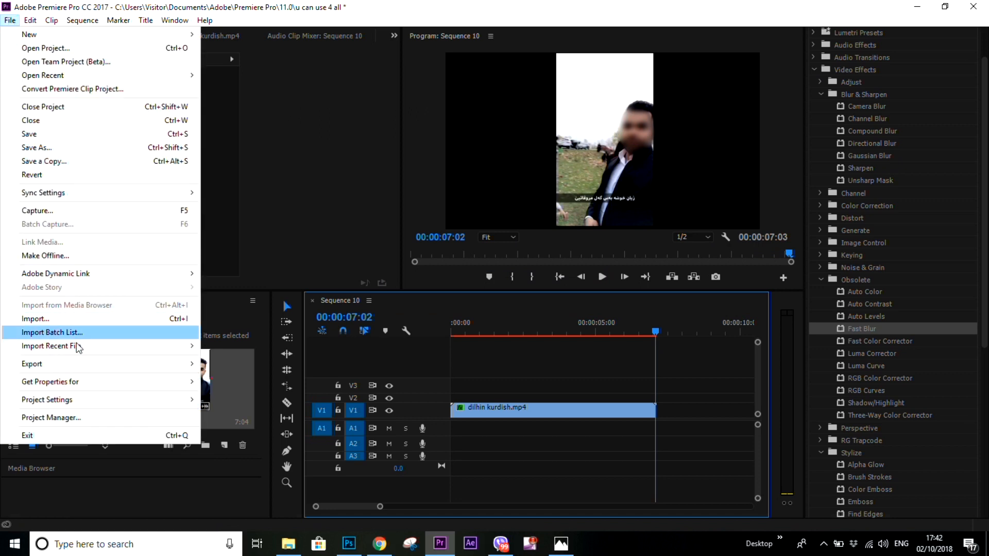
{"action": "mouse_move", "coordinate": [150, 369]}
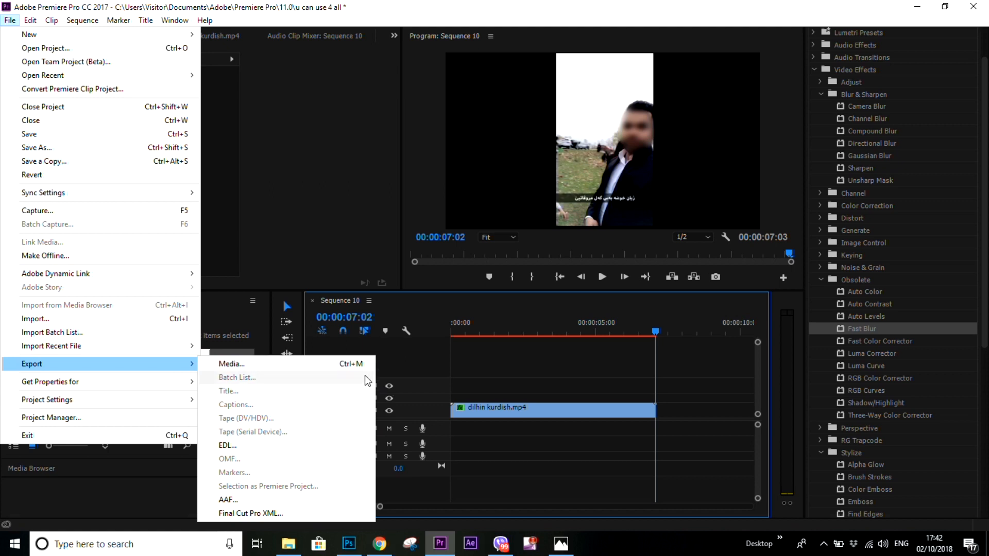
{"action": "left_click", "coordinate": [354, 366]}
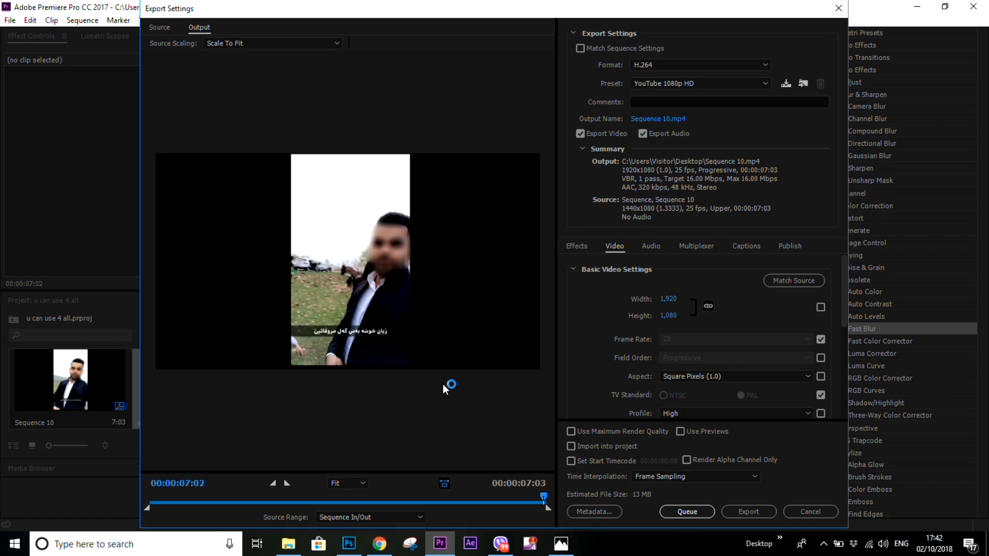
{"action": "left_click", "coordinate": [653, 118]}
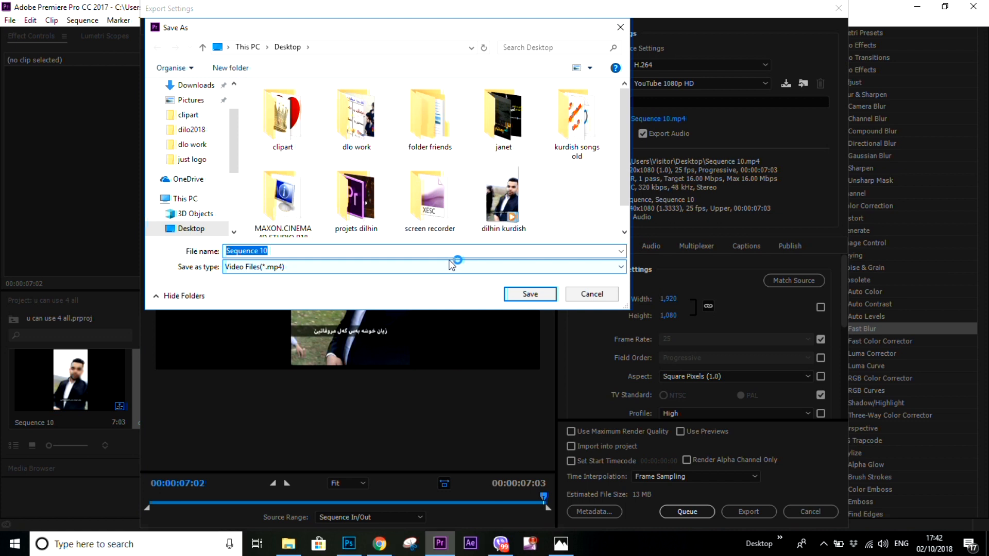
{"action": "type", "text": "mask test"}
{"action": "key", "text": "Return"}
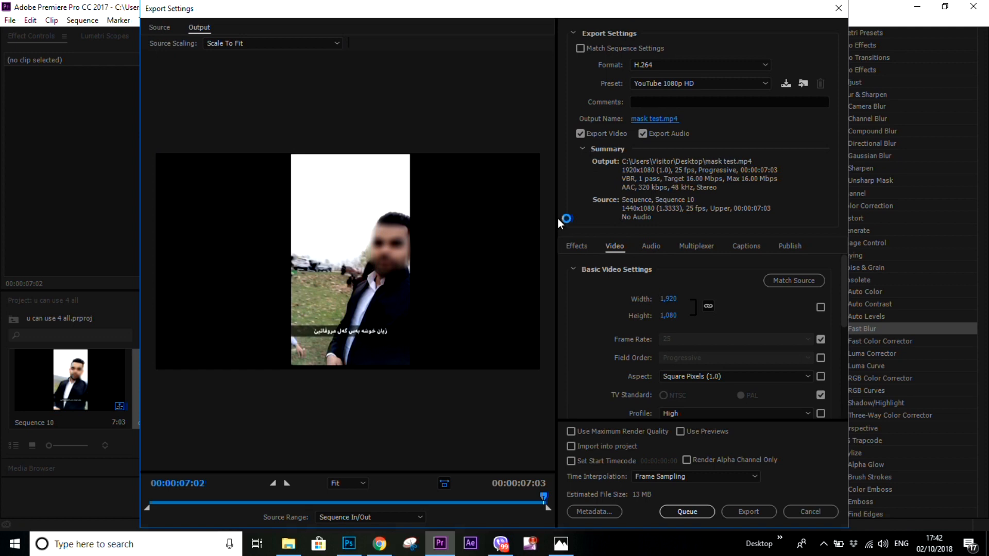
Choose the H.264 format with the YouTube 1080p HD preset and export the sequence
{"action": "left_click", "coordinate": [768, 64]}
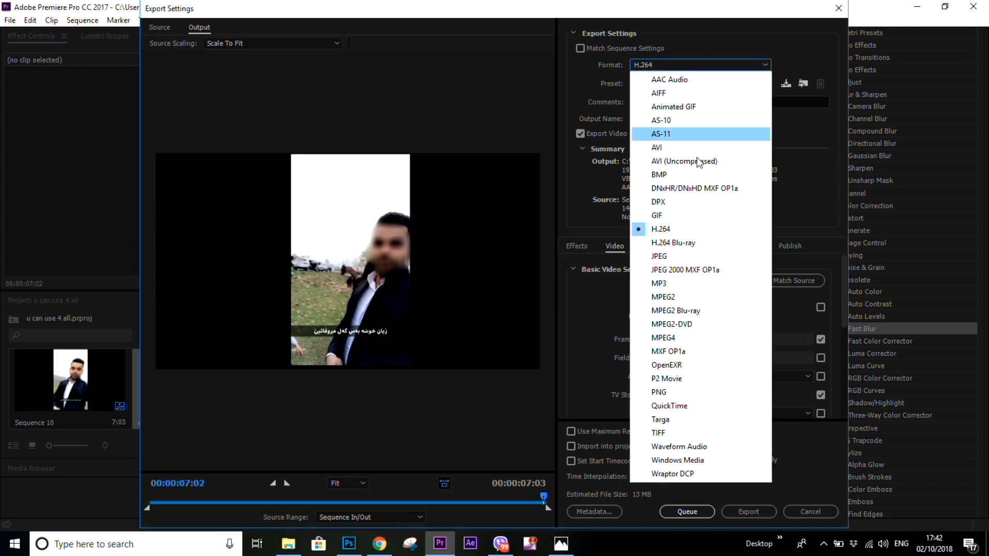
{"action": "left_click", "coordinate": [683, 230]}
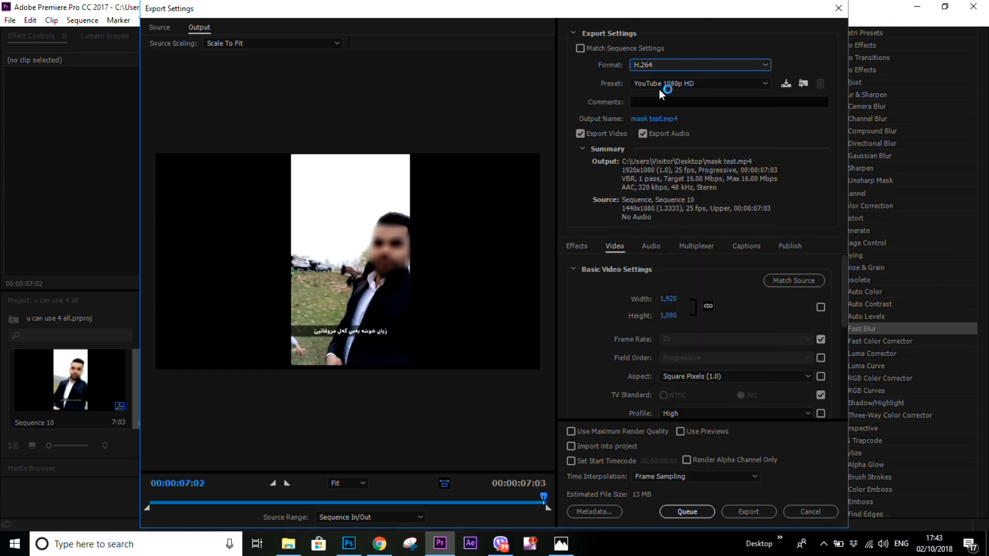
{"action": "left_click", "coordinate": [766, 84]}
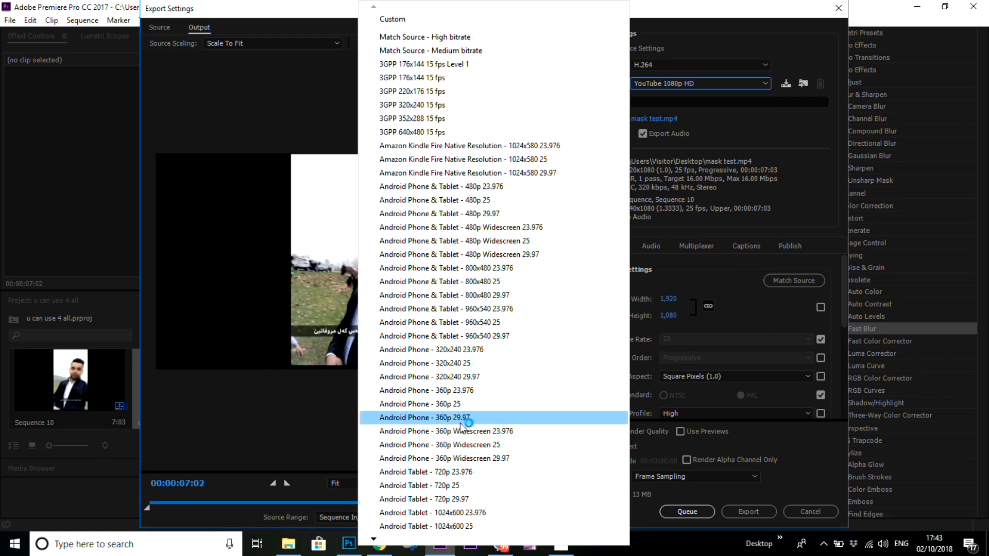
{"action": "key", "text": "Down"}
{"action": "key", "text": "Down"}
{"action": "key", "text": "Down"}
{"action": "key", "text": "Down"}
{"action": "key", "text": "Down"}
{"action": "key", "text": "Down"}
{"action": "key", "text": "Down"}
{"action": "key", "text": "Down"}
{"action": "key", "text": "Down"}
{"action": "key", "text": "Down"}
{"action": "key", "text": "Down"}
{"action": "key", "text": "Down"}
{"action": "key", "text": "Down"}
{"action": "key", "text": "Down"}
{"action": "key", "text": "Down"}
{"action": "key", "text": "Down"}
{"action": "key", "text": "Down"}
{"action": "key", "text": "Down"}
{"action": "key", "text": "Down"}
{"action": "key", "text": "Down"}
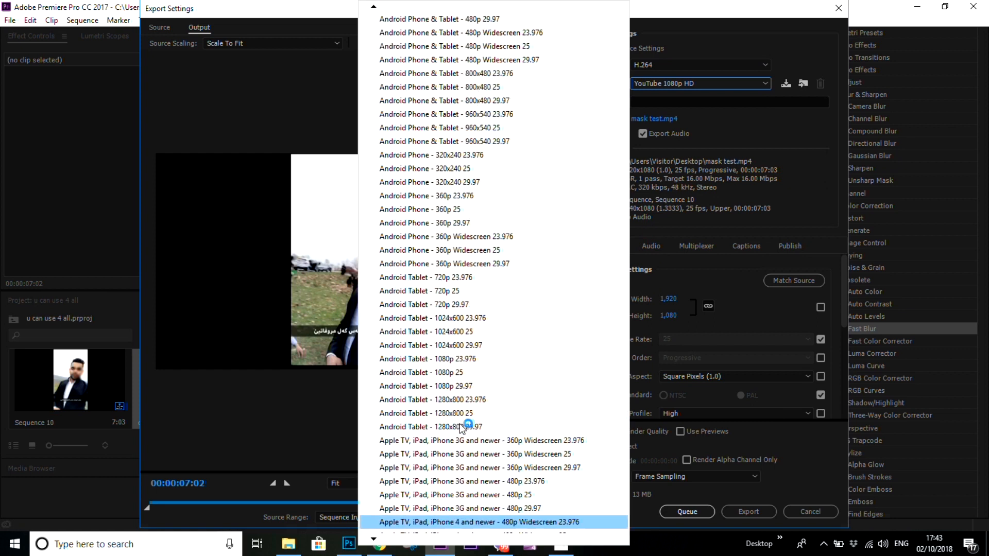
{"action": "key", "text": "Down"}
{"action": "key", "text": "Down"}
{"action": "key", "text": "Down"}
{"action": "key", "text": "Down"}
{"action": "key", "text": "Down"}
{"action": "key", "text": "Down"}
{"action": "key", "text": "Down"}
{"action": "key", "text": "Down"}
{"action": "key", "text": "Down"}
{"action": "key", "text": "Down"}
{"action": "key", "text": "Down"}
{"action": "key", "text": "Down"}
{"action": "key", "text": "Down"}
{"action": "key", "text": "Down"}
{"action": "key", "text": "Down"}
{"action": "key", "text": "Down"}
{"action": "key", "text": "Down"}
{"action": "key", "text": "Down"}
{"action": "key", "text": "Down"}
{"action": "key", "text": "Down"}
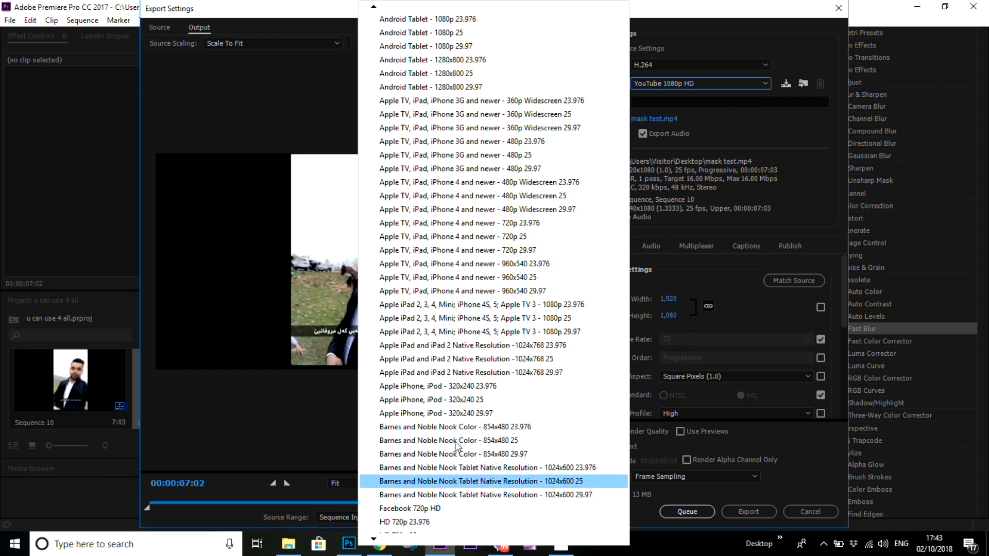
{"action": "scroll", "coordinate": [456, 445], "scroll_direction": "down", "scroll_amount": 20}
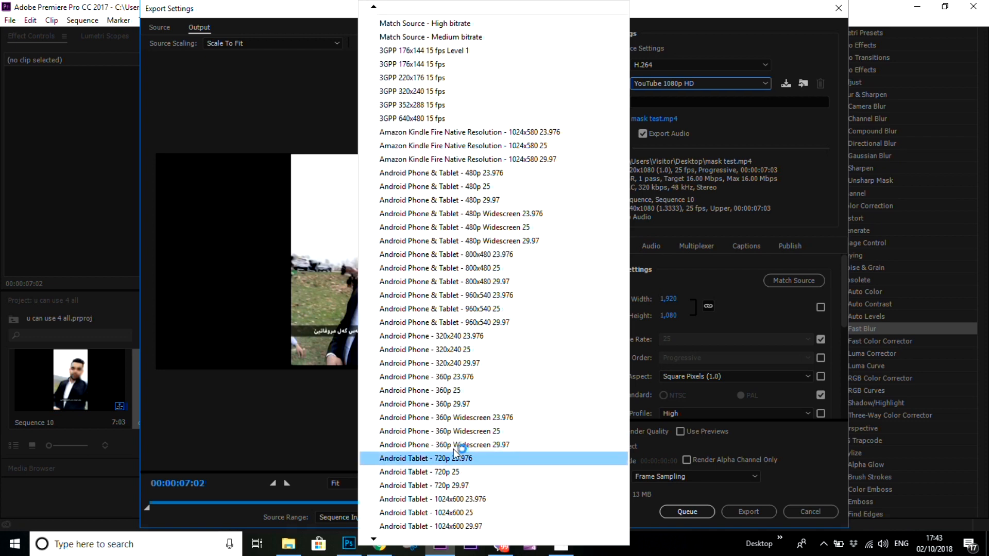
{"action": "scroll", "coordinate": [455, 452], "scroll_direction": "up", "scroll_amount": 6}
{"action": "scroll", "coordinate": [455, 452], "scroll_direction": "up", "scroll_amount": 20}
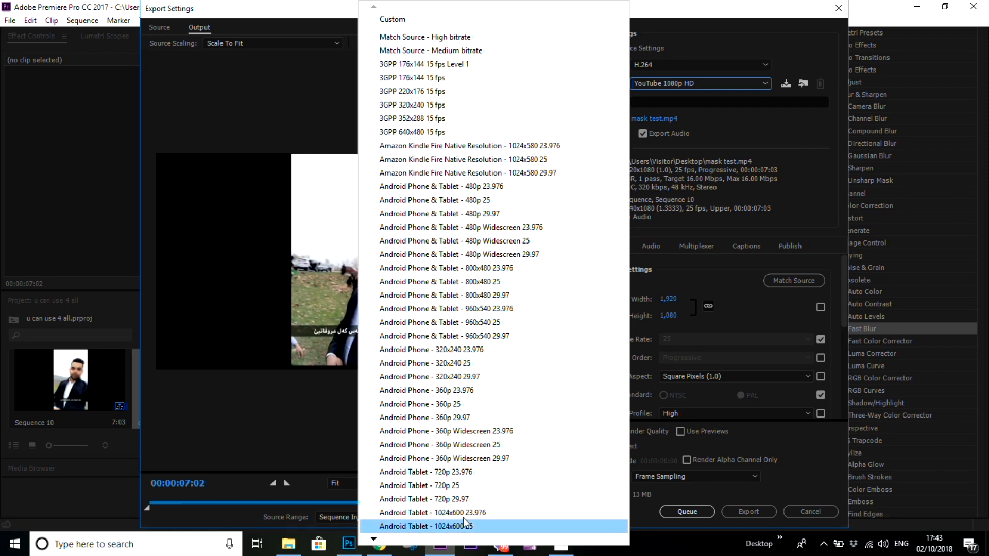
{"action": "scroll", "coordinate": [464, 520], "scroll_direction": "down", "scroll_amount": 15}
{"action": "scroll", "coordinate": [463, 518], "scroll_direction": "down", "scroll_amount": 10}
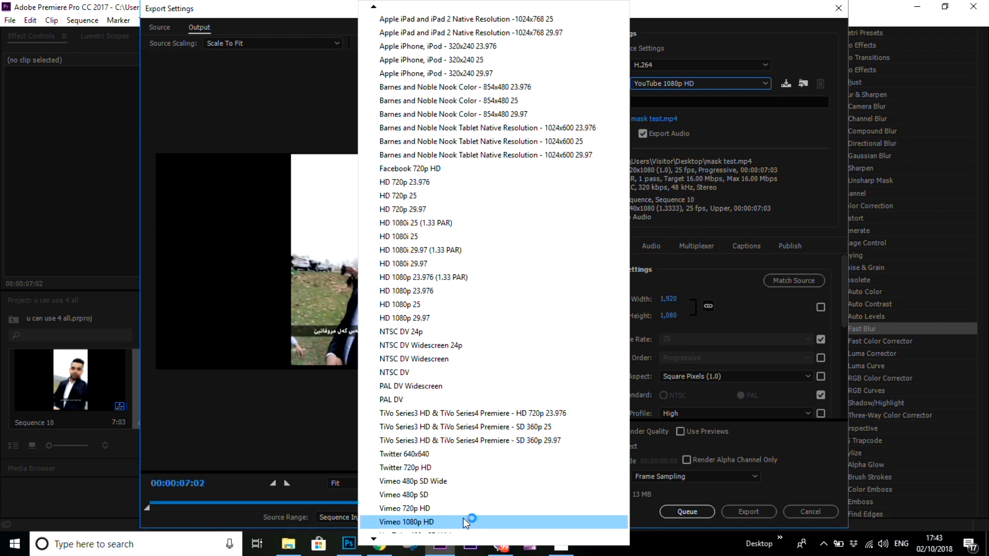
{"action": "scroll", "coordinate": [464, 517], "scroll_direction": "up", "scroll_amount": 2}
{"action": "key", "text": "Up"}
{"action": "key", "text": "Up"}
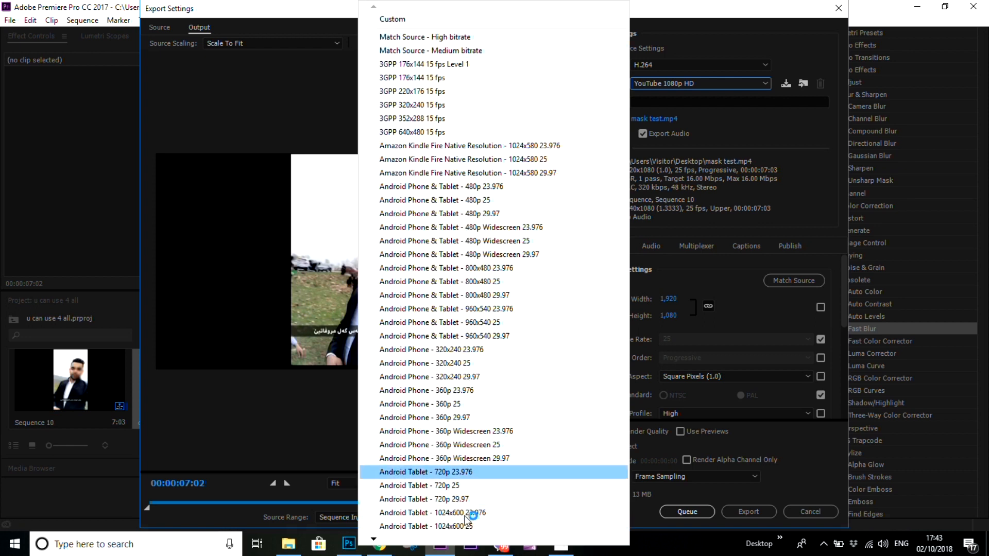
{"action": "key", "text": "Down"}
{"action": "key", "text": "Down"}
{"action": "scroll", "coordinate": [465, 515], "scroll_direction": "down", "scroll_amount": 8}
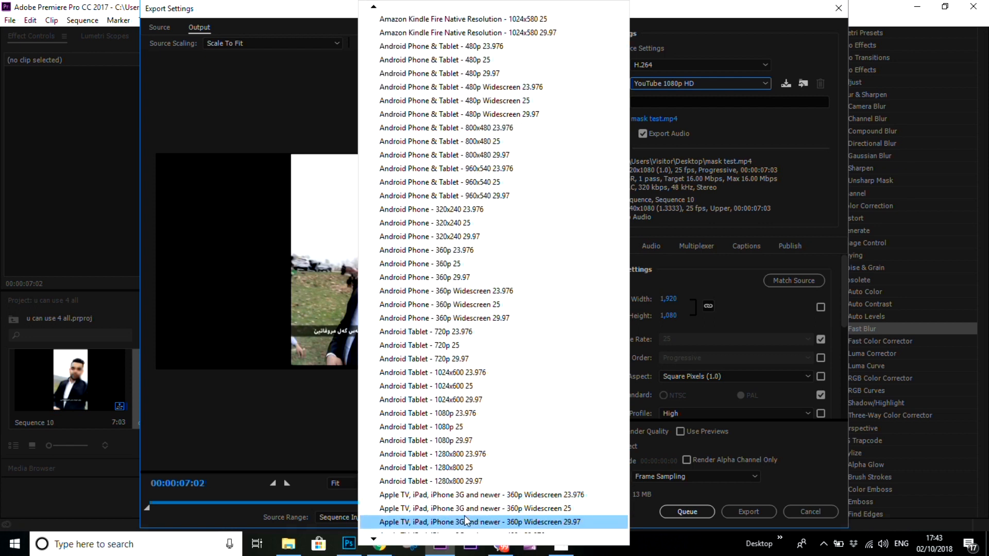
{"action": "scroll", "coordinate": [468, 522], "scroll_direction": "down", "scroll_amount": 14}
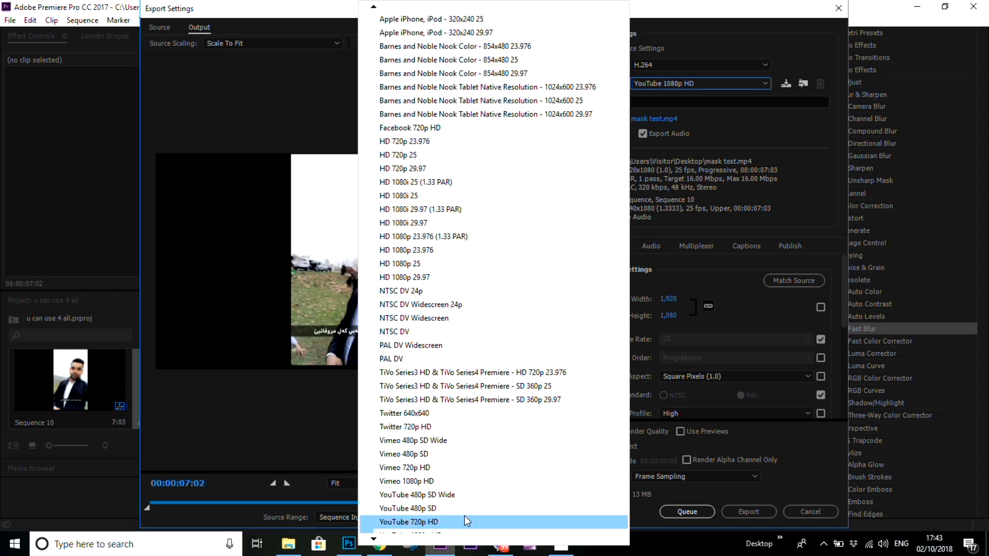
{"action": "scroll", "coordinate": [465, 516], "scroll_direction": "down", "scroll_amount": 1}
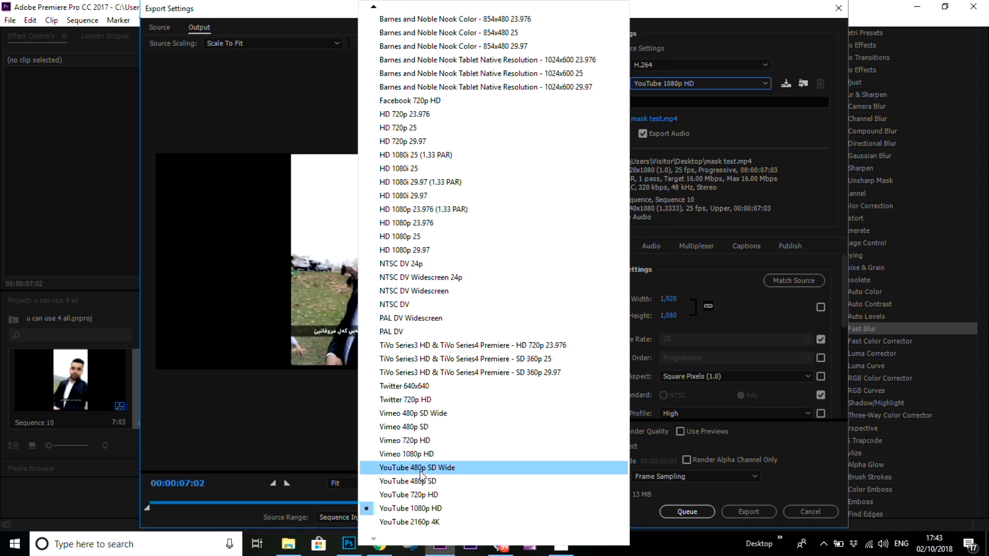
{"action": "left_click", "coordinate": [436, 510]}
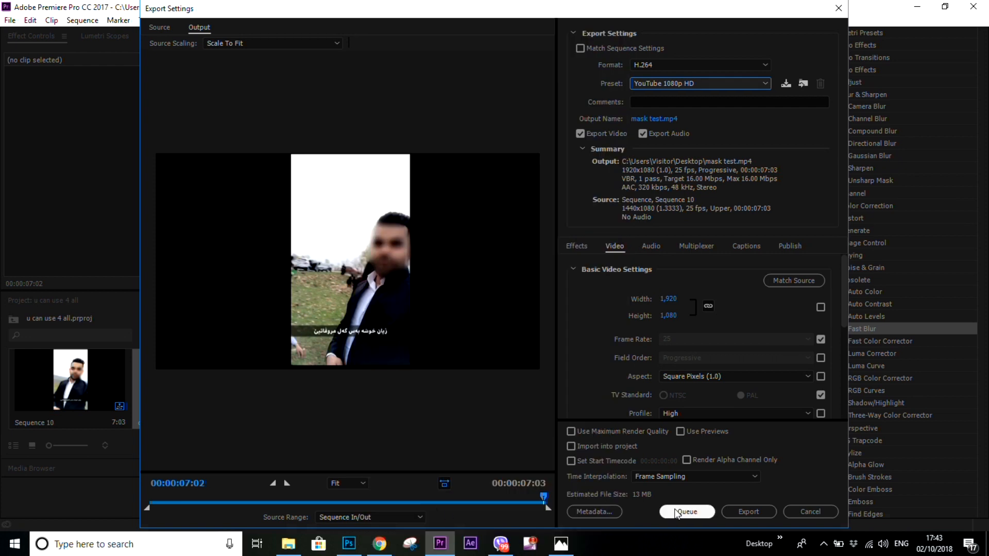
{"action": "left_click", "coordinate": [747, 511]}
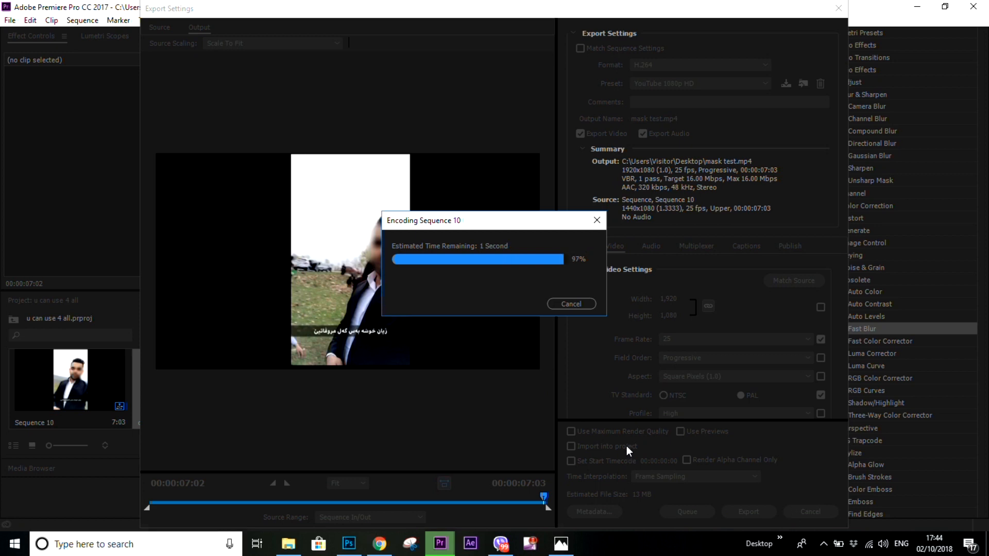
Play the exported "mask test" video from the desktop in Windows Media Player and close the player
{"action": "key", "text": "super+d"}
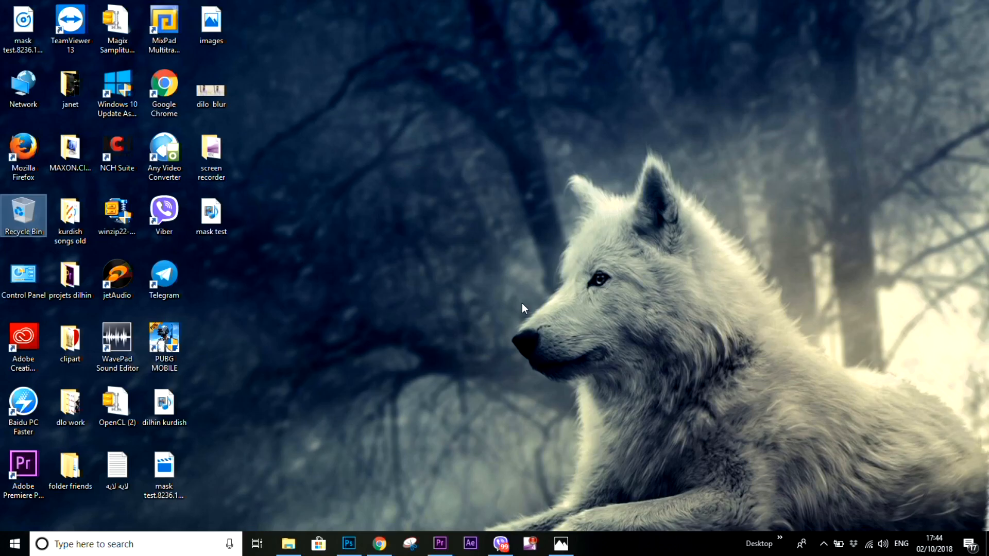
{"action": "left_click", "coordinate": [211, 217]}
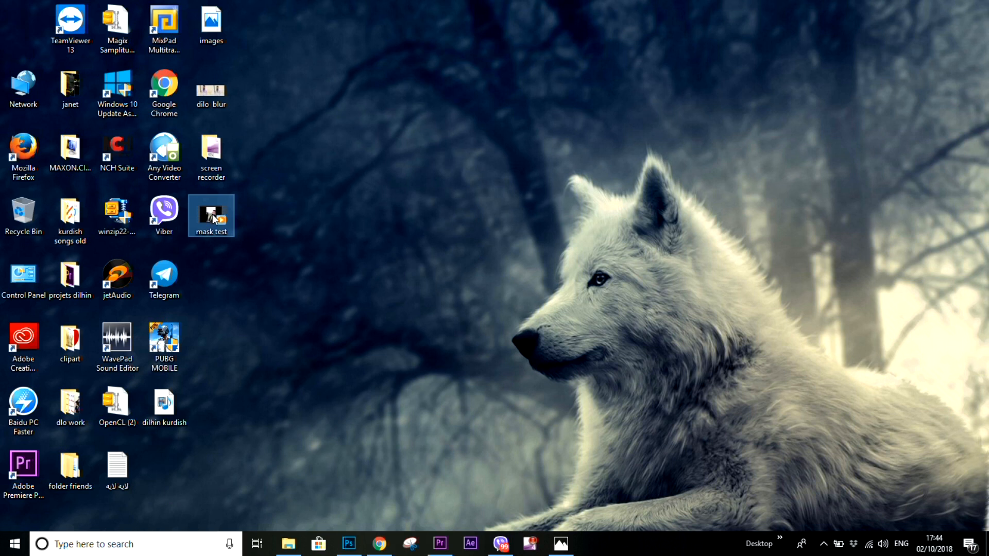
{"action": "right_click", "coordinate": [214, 218]}
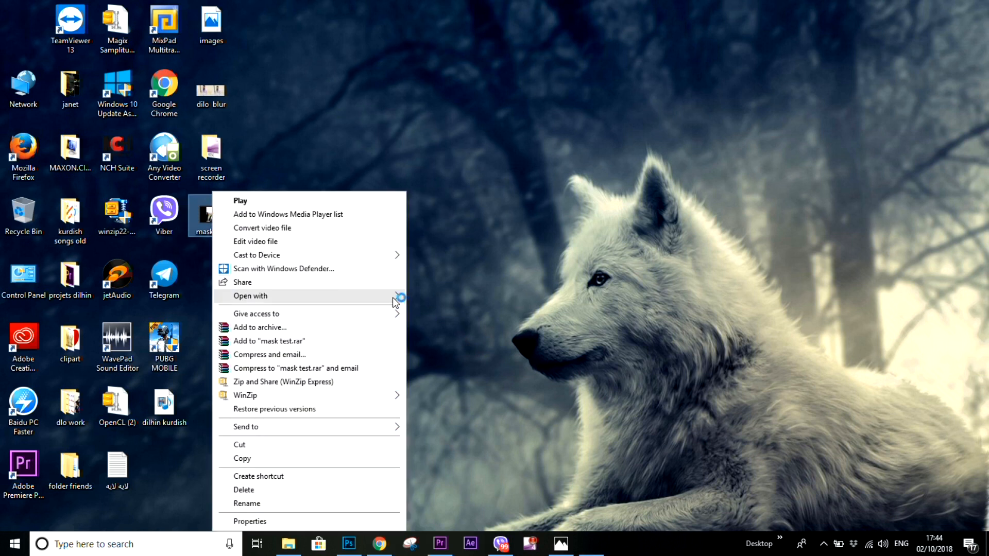
{"action": "mouse_move", "coordinate": [392, 299]}
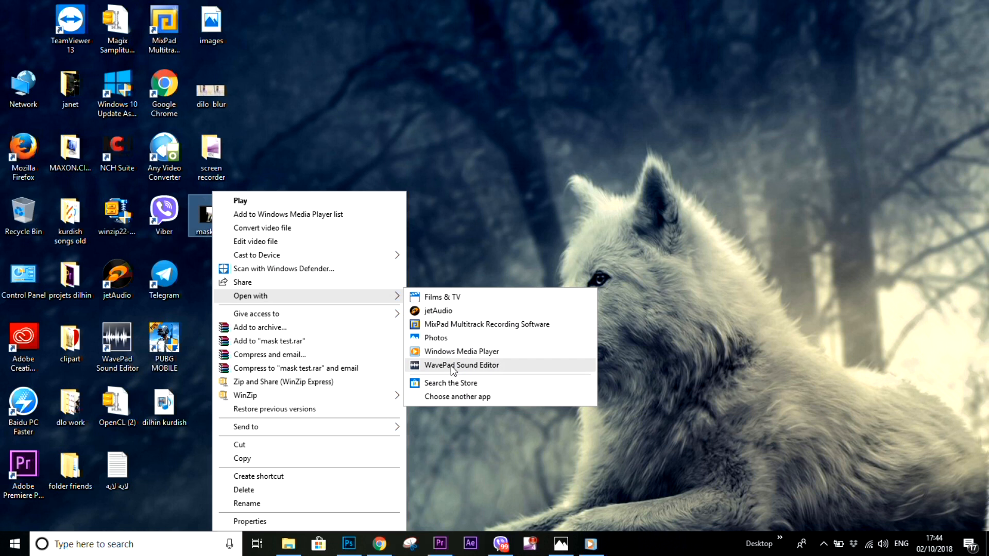
{"action": "left_click", "coordinate": [451, 351]}
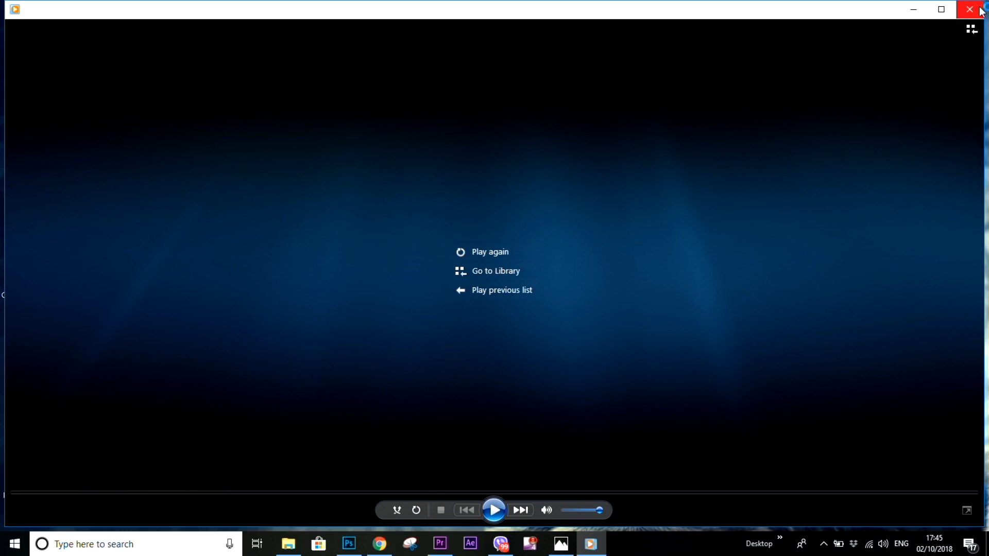
{"action": "left_click", "coordinate": [967, 13]}
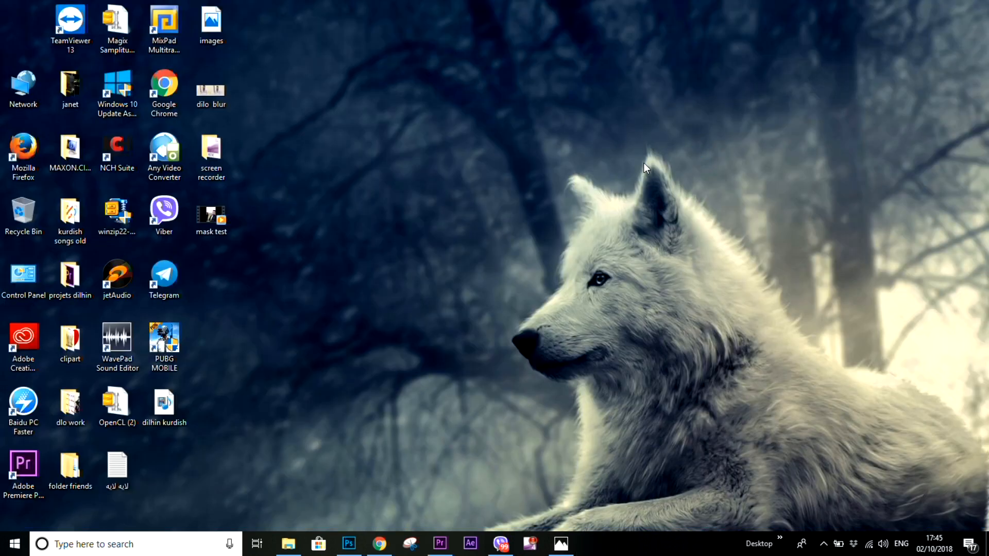